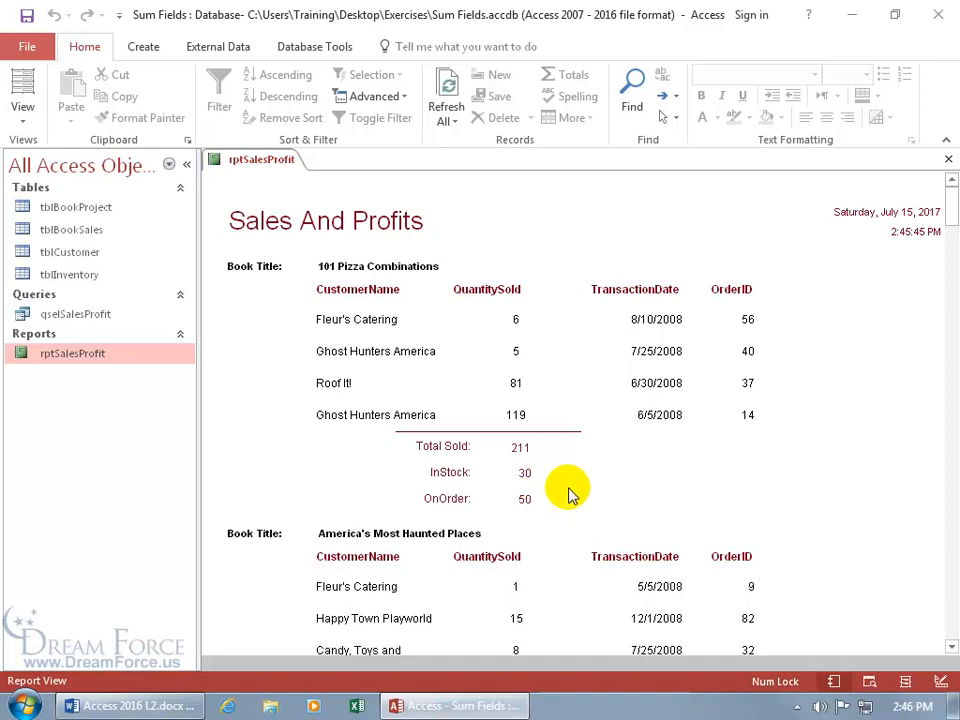
Step: Switch the rptSalesProfit report to Design View and place a text box in the BookTitle Footer at about the 5-inch mark
right_click(614, 470)
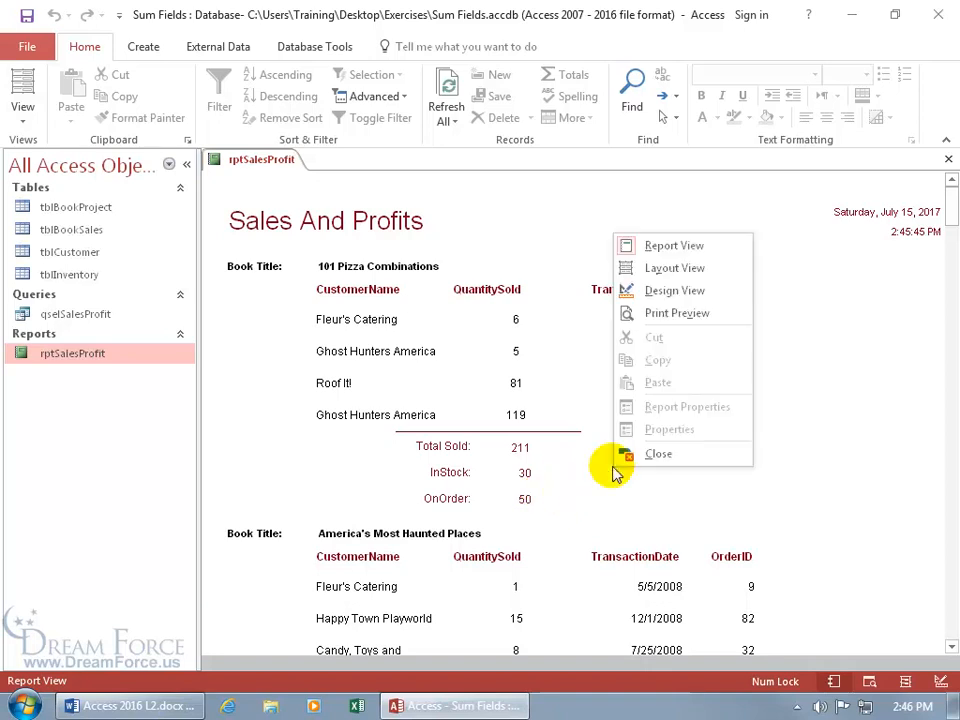
left_click(674, 290)
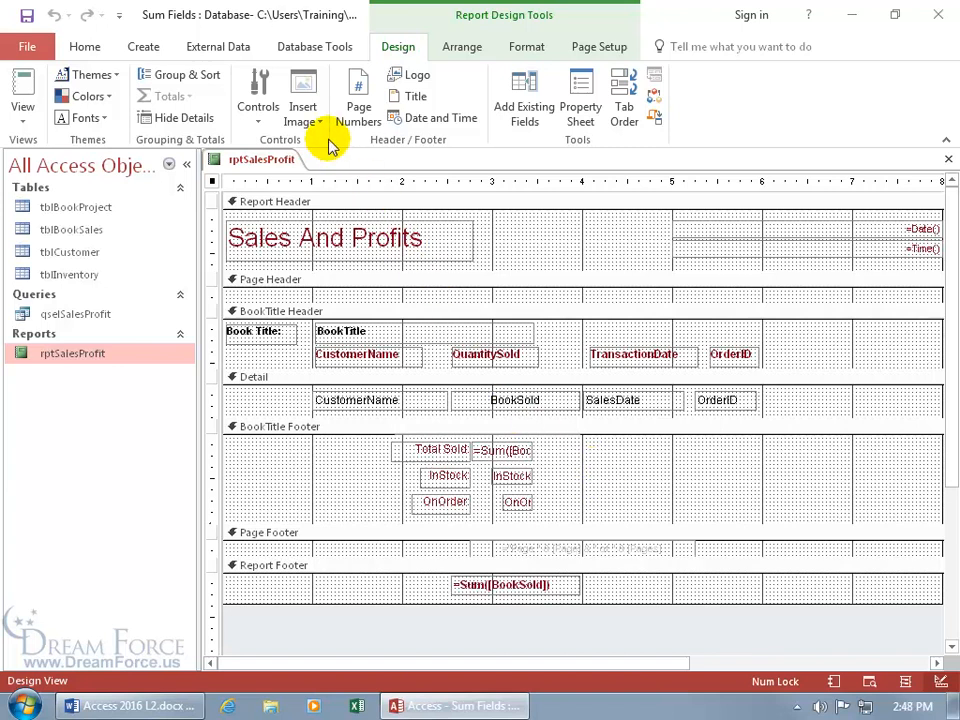
left_click(258, 115)
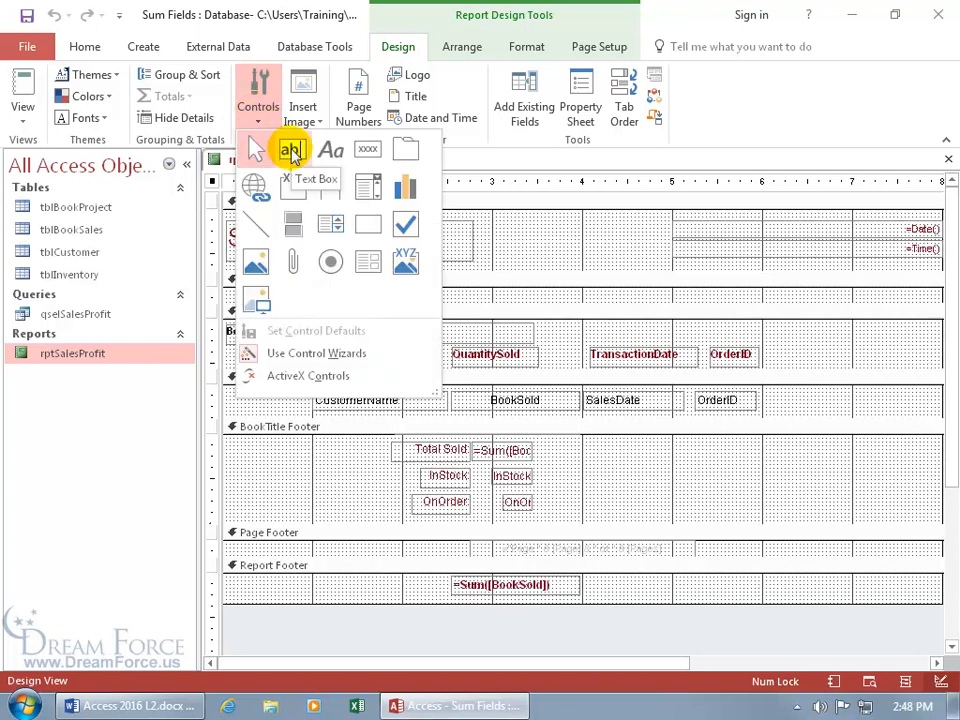
left_click(290, 150)
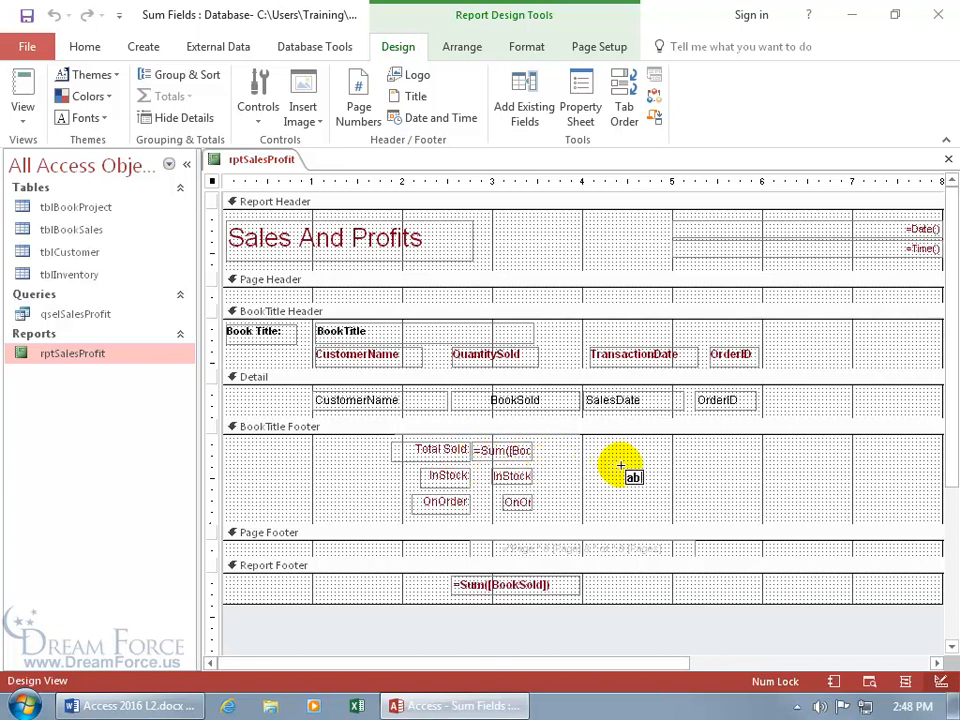
left_click(672, 466)
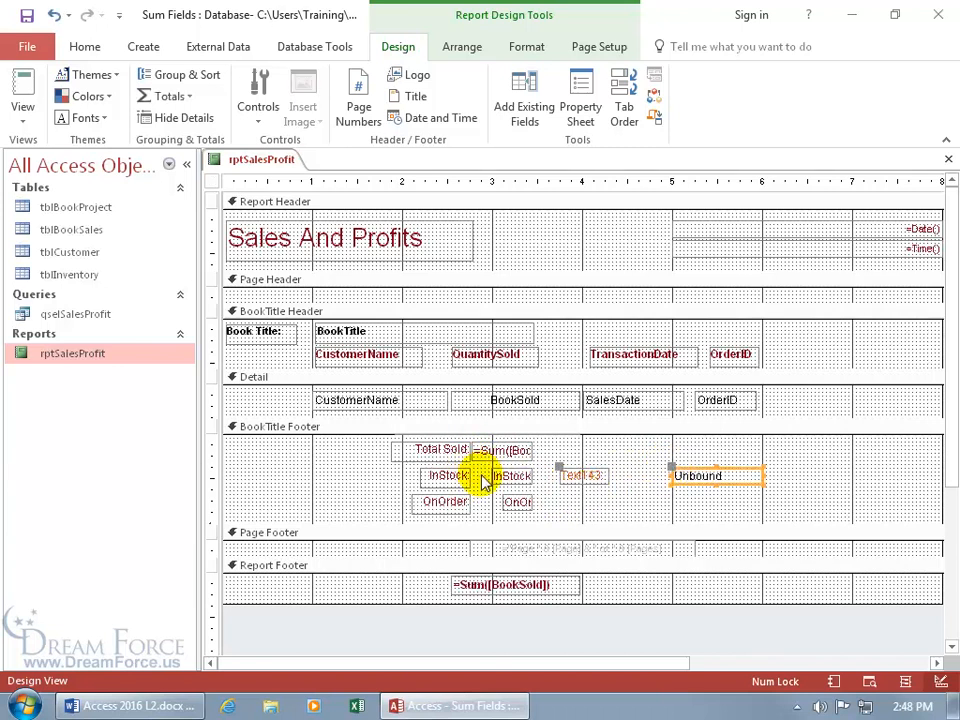
Step: Rename the label attached to the new text box as LabelTI in its properties
left_click(585, 475)
left_click(584, 475)
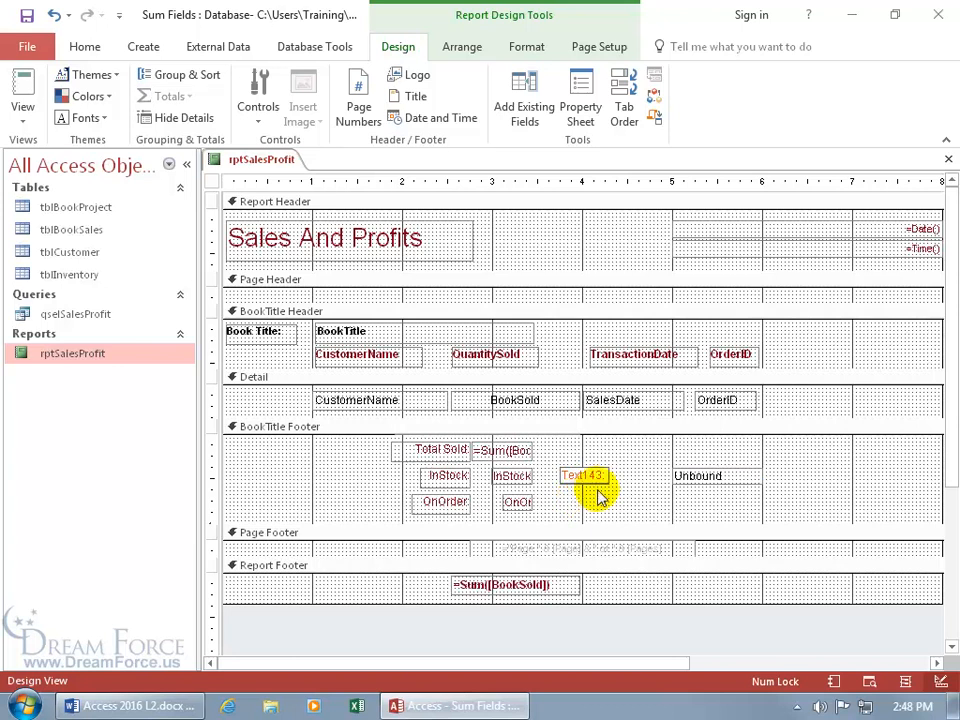
double_click(600, 478)
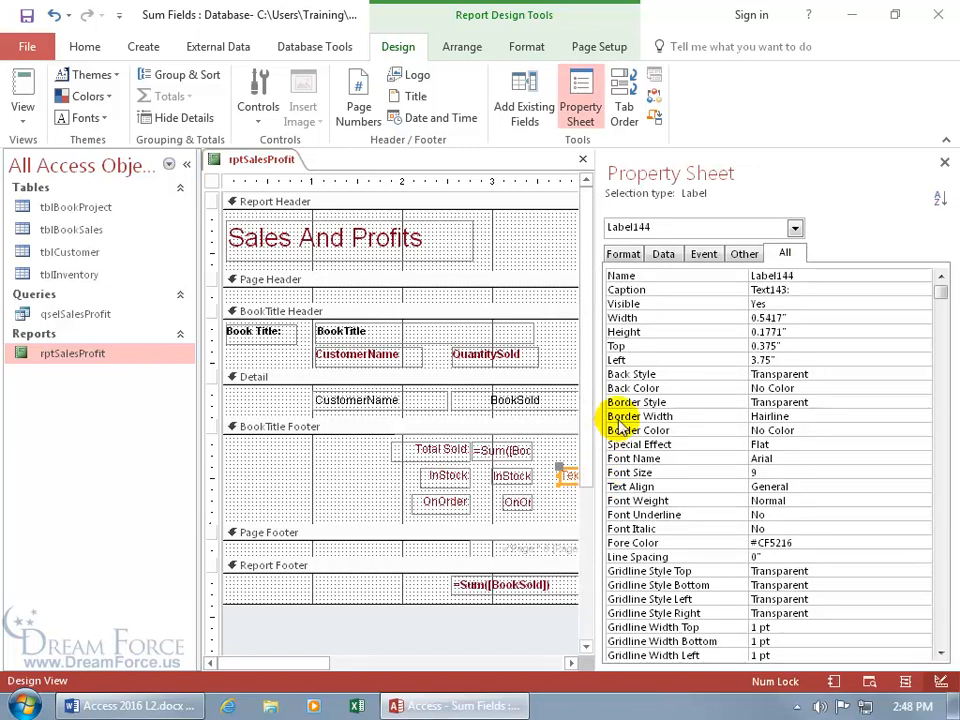
left_click(801, 277)
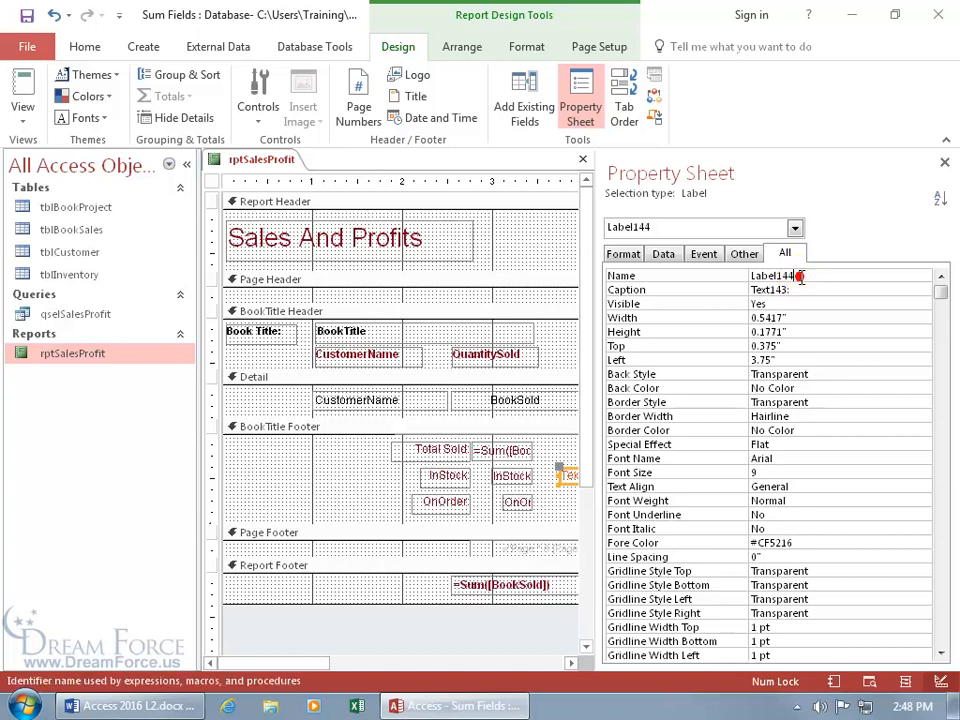
key("BackSpace")
key("BackSpace")
key("BackSpace")
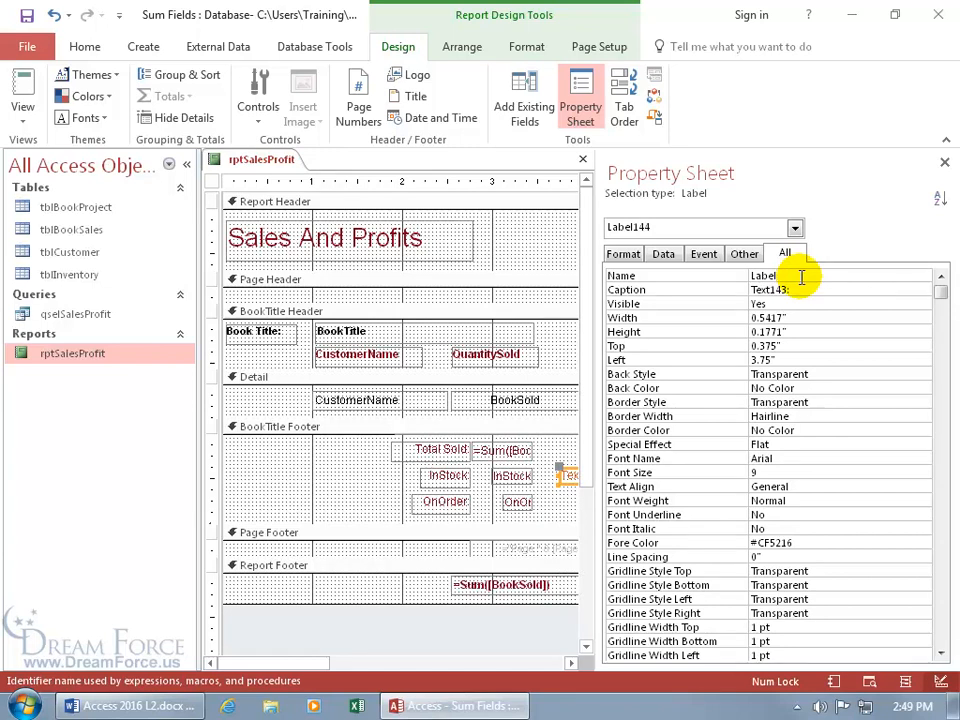
type("TI")
key("Return")
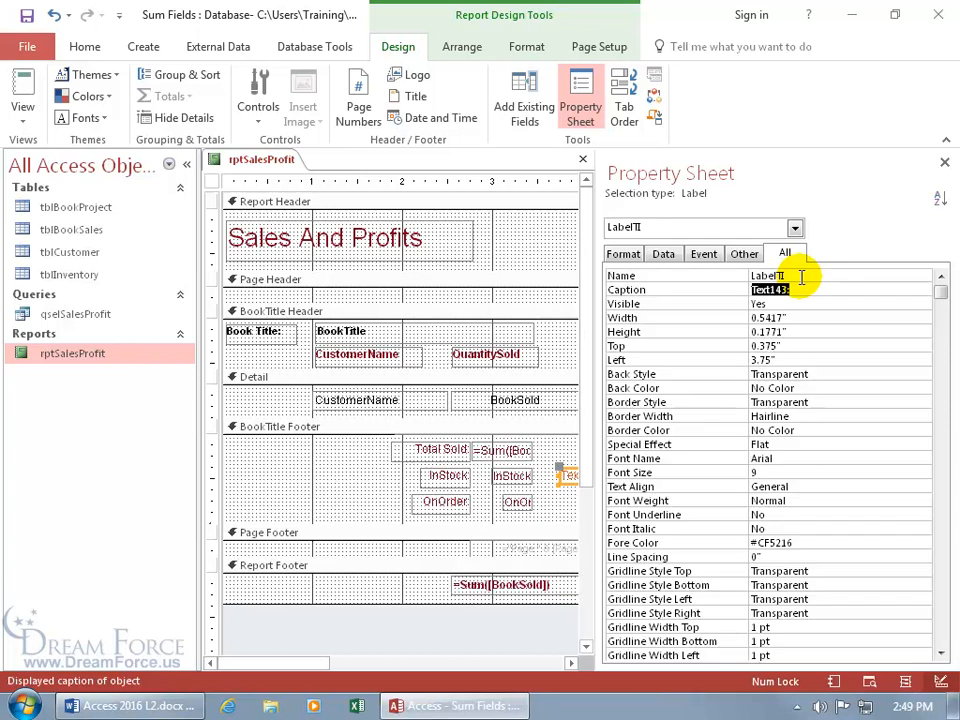
Step: View the properties of the BookTitle text box and the Book Title label, and reselect LabelTI by its name
left_click(400, 332)
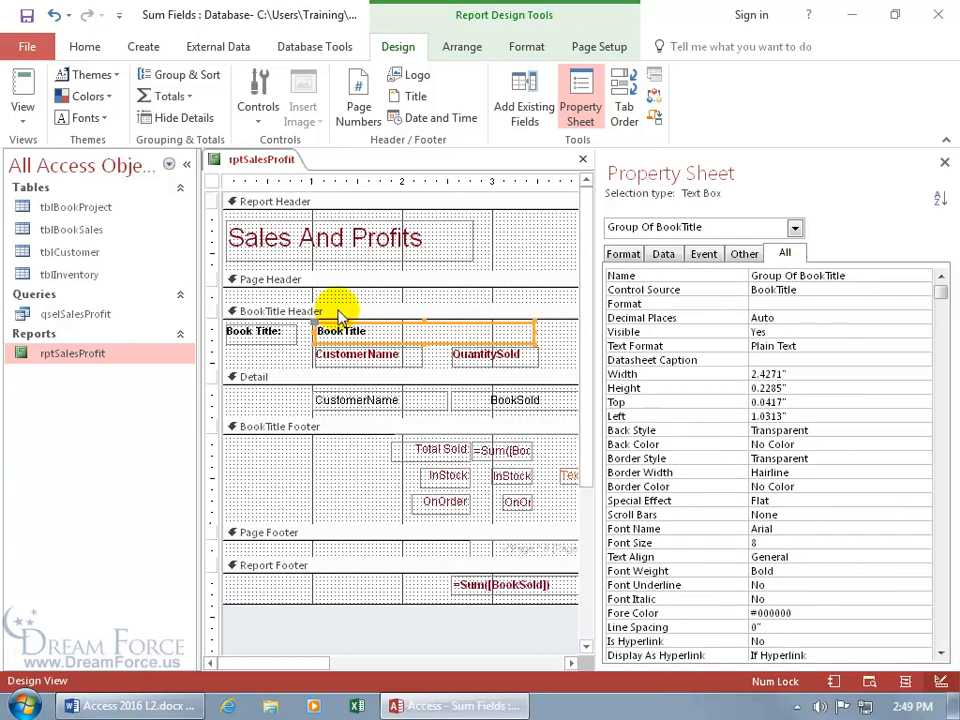
left_click(254, 331)
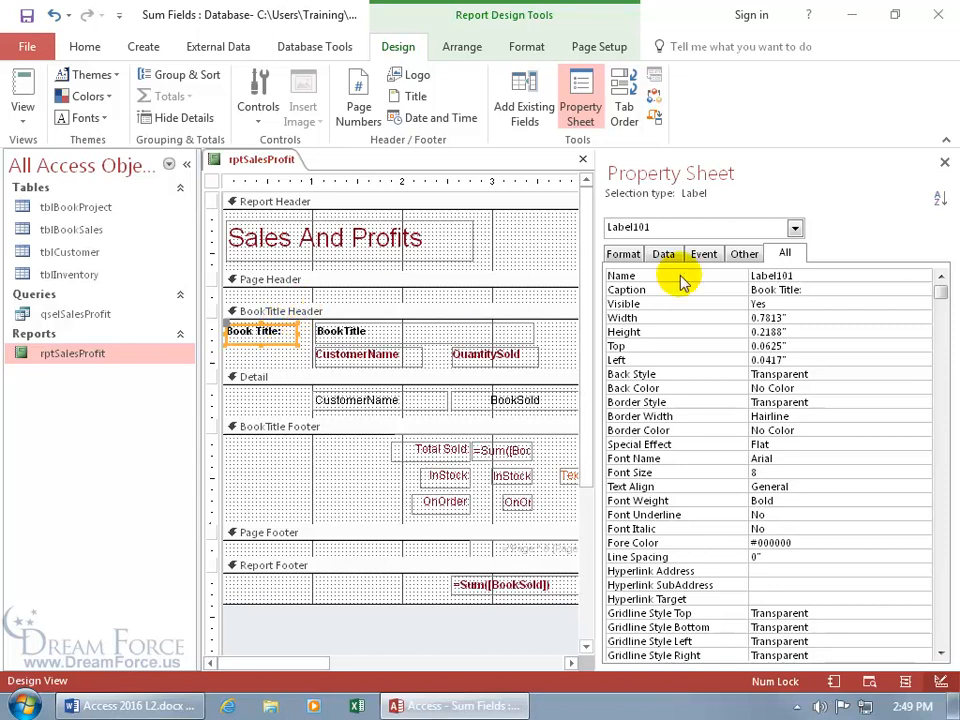
left_click(795, 229)
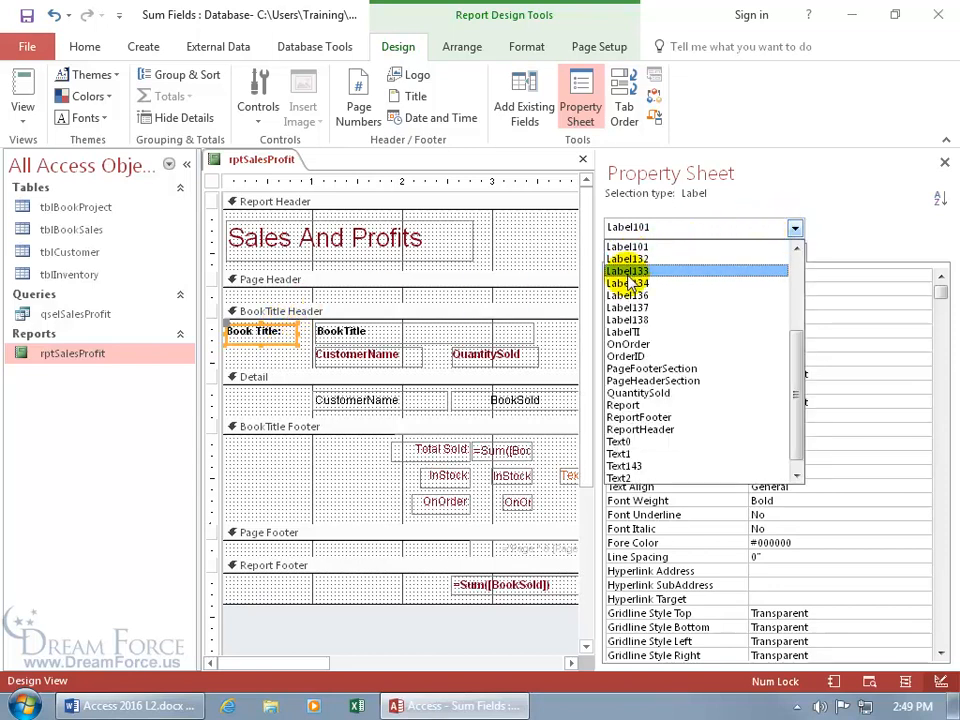
left_click(640, 333)
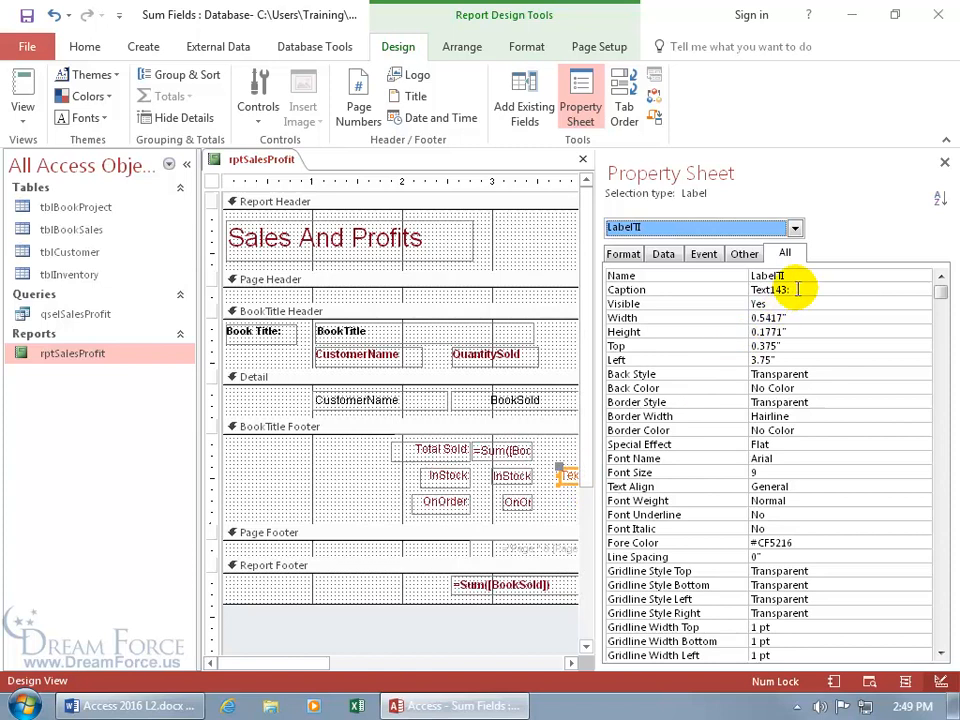
Step: Set the LabelTI caption to Total Inventory and close its properties
left_click(797, 289)
key("BackSpace")
key("BackSpace")
key("BackSpace")
key("BackSpace")
key("BackSpace")
key("BackSpace")
key("BackSpace")
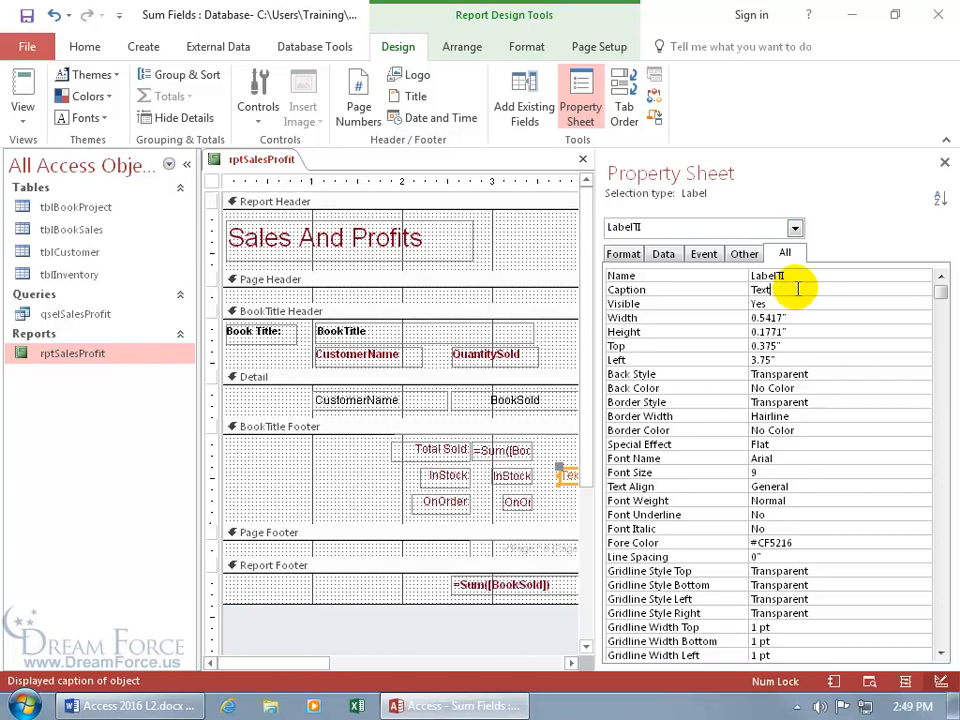
type("otal Inventory")
key("Return")
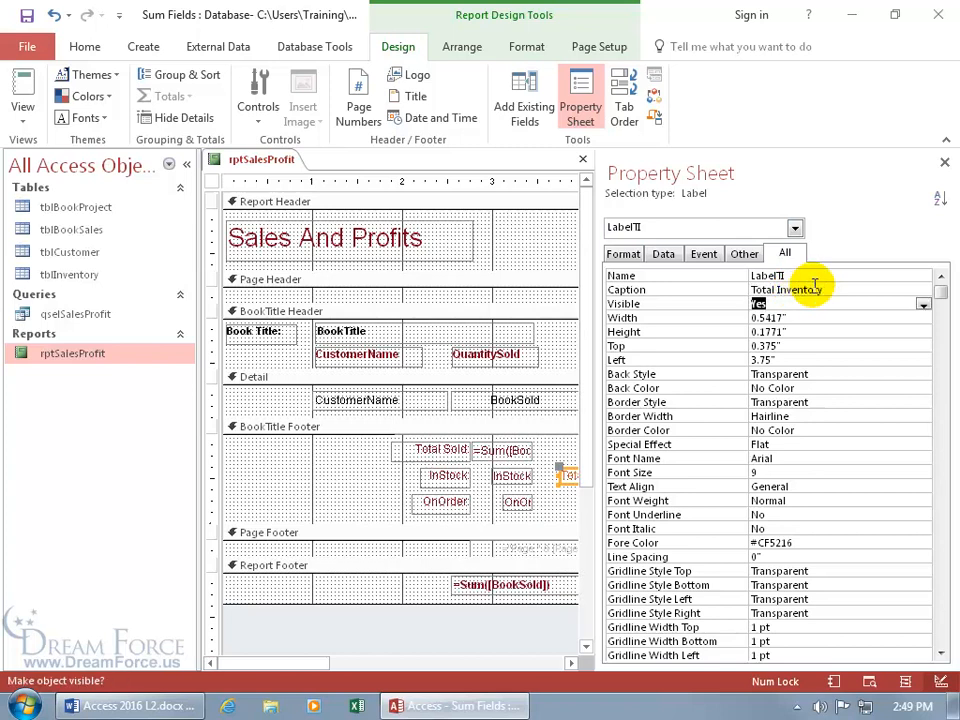
left_click(943, 162)
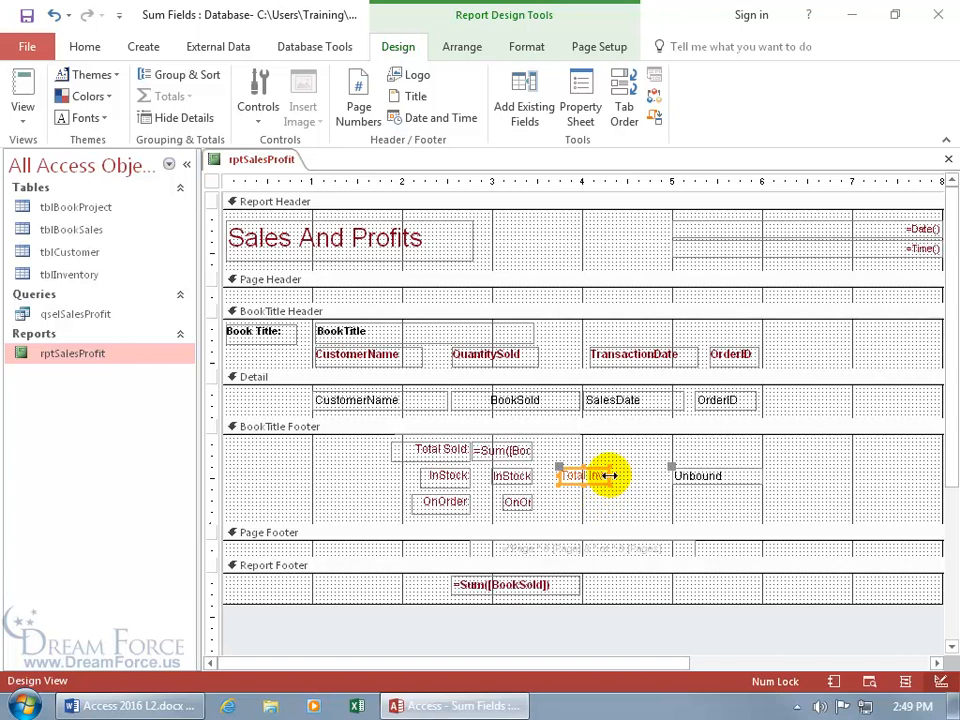
Step: Widen the Total Inventory label by hand toward the unbound text box in the BookTitle Footer
left_click_drag(610, 476, 617, 473)
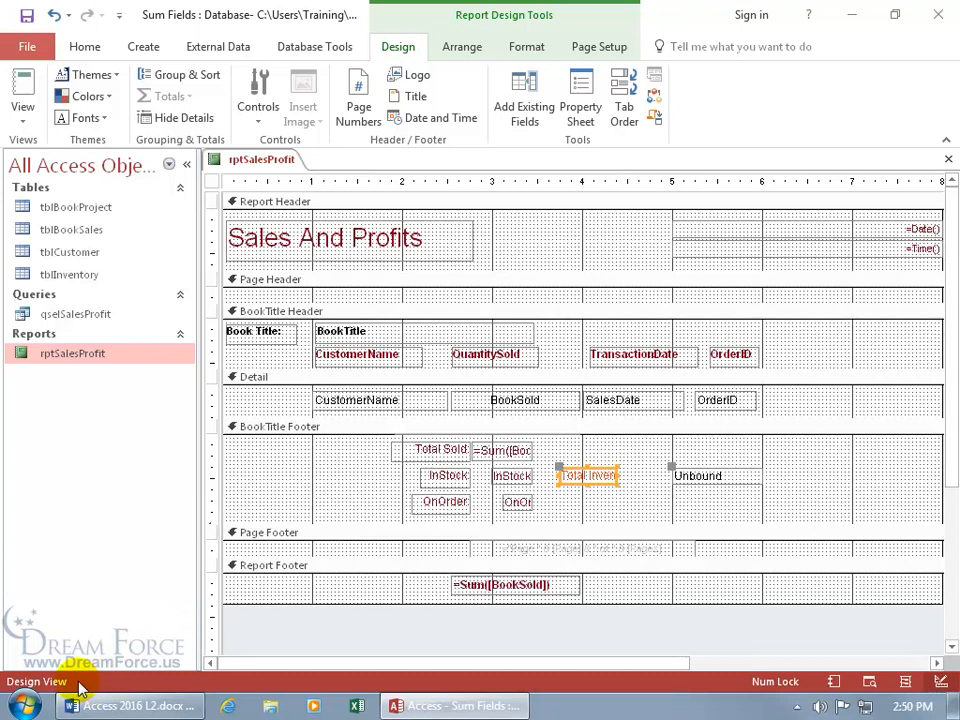
left_click(618, 476)
left_click_drag(618, 476, 628, 476)
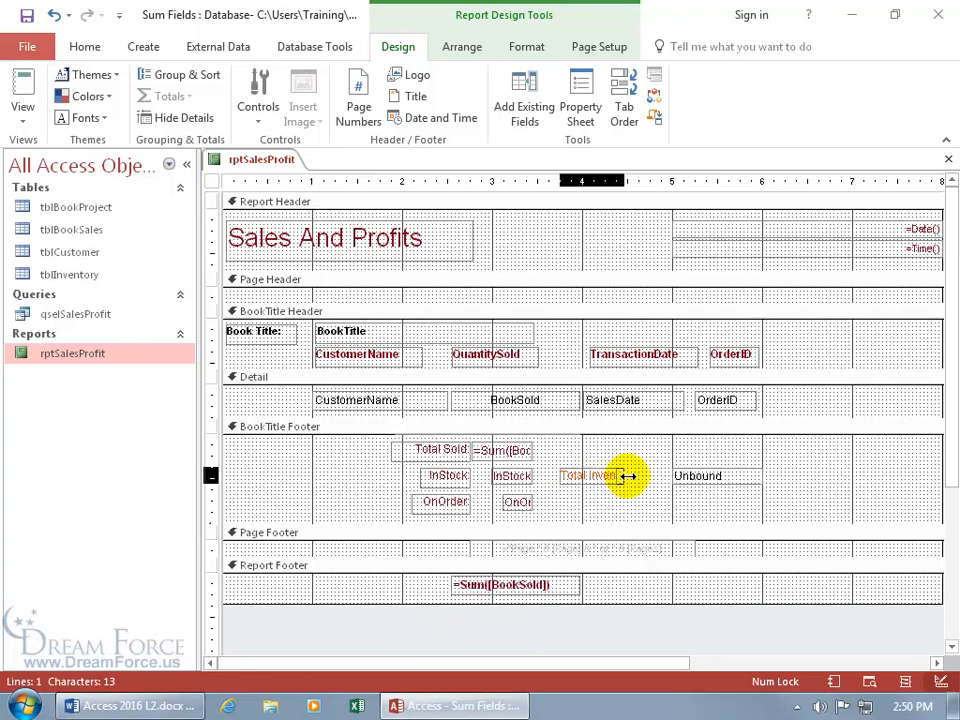
type("r")
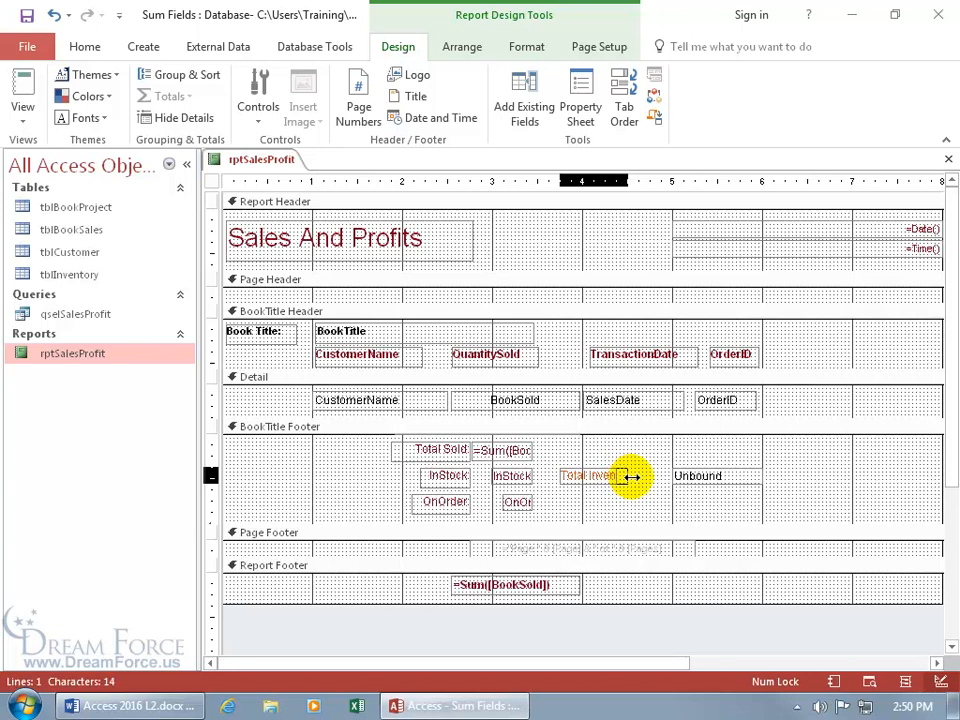
left_click(628, 477)
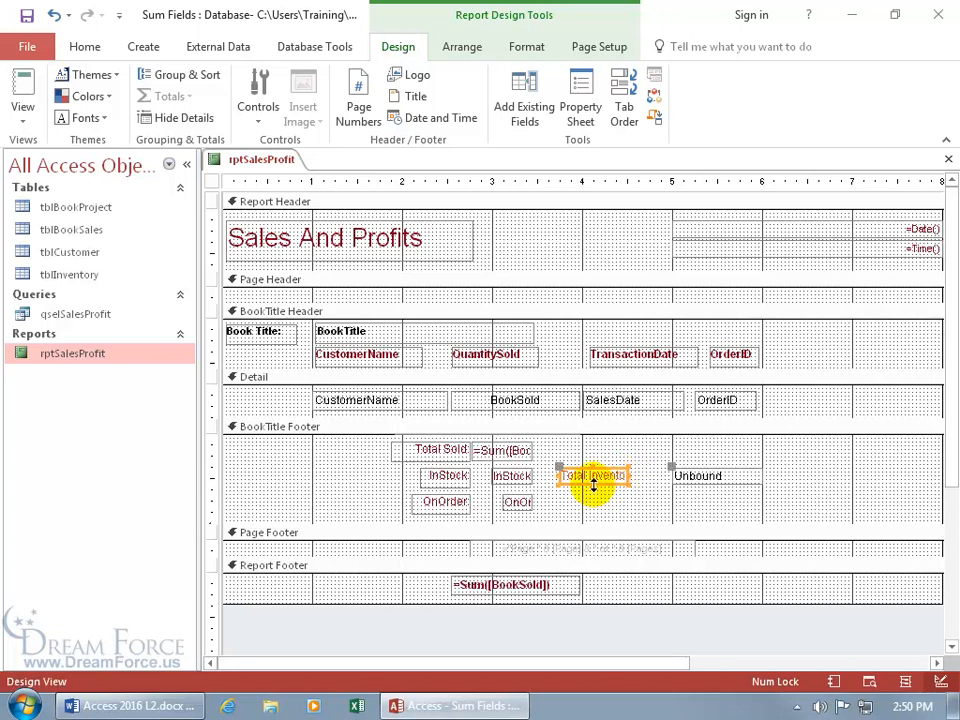
Step: Try a taller Total Inventory label, undo that height change, and size the label automatically to fit its caption
left_click_drag(593, 484, 593, 500)
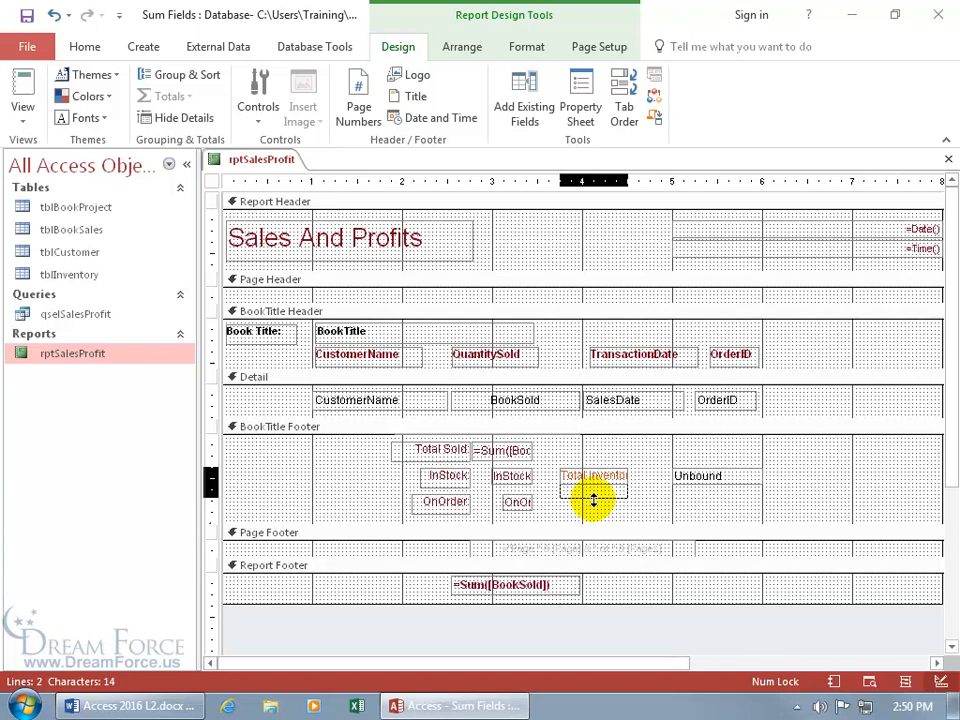
left_click(52, 14)
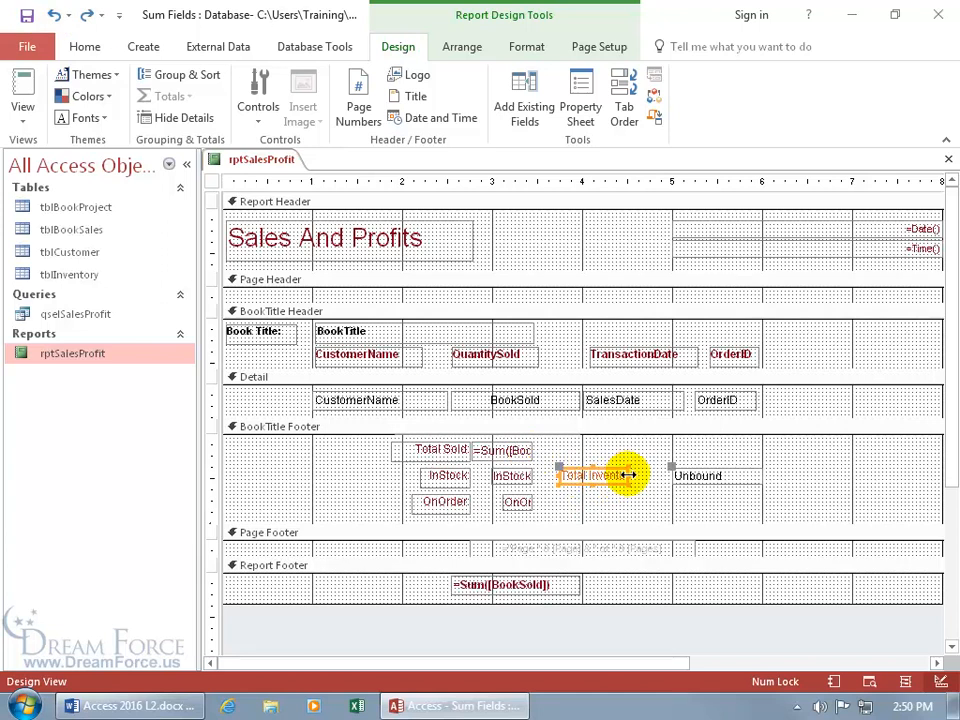
double_click(627, 475)
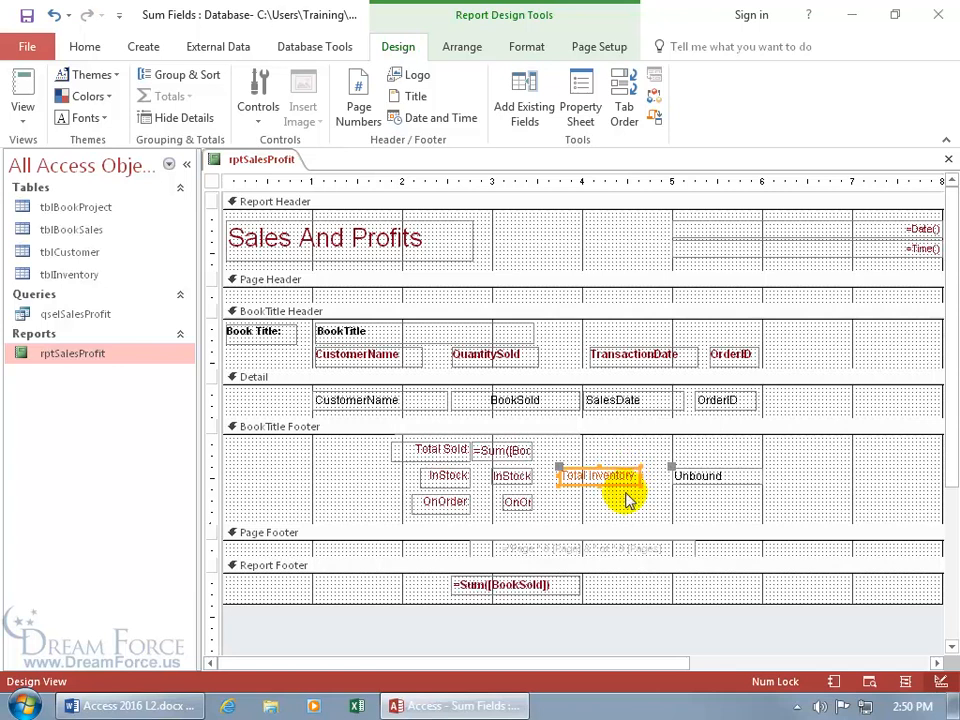
Step: Check the Total Inventory label in the report's Print Preview and return to Design View
right_click(262, 161)
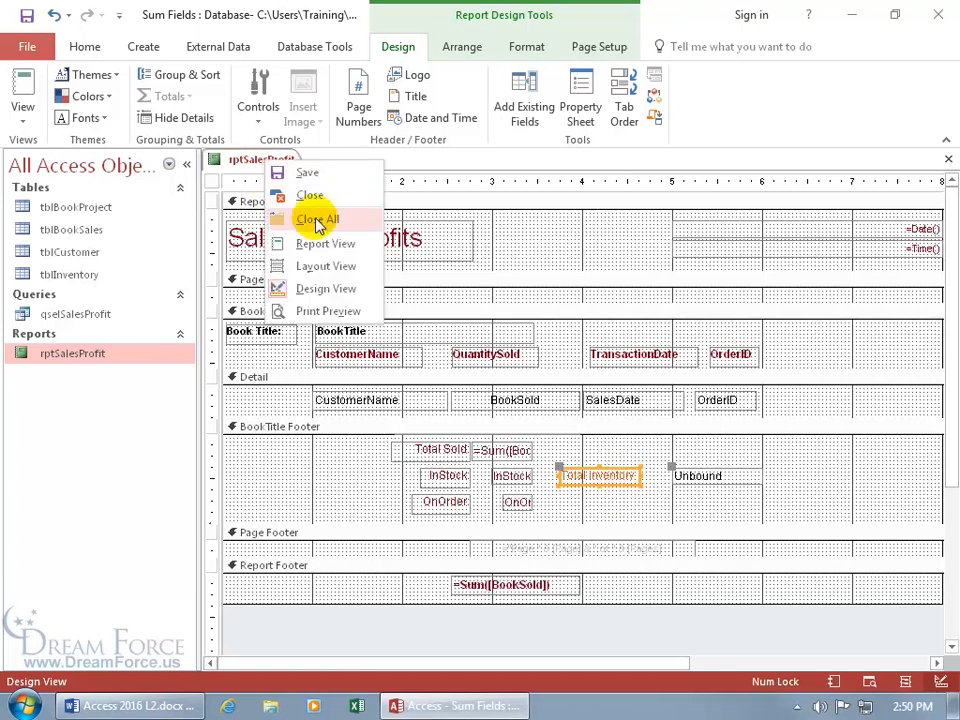
left_click(318, 311)
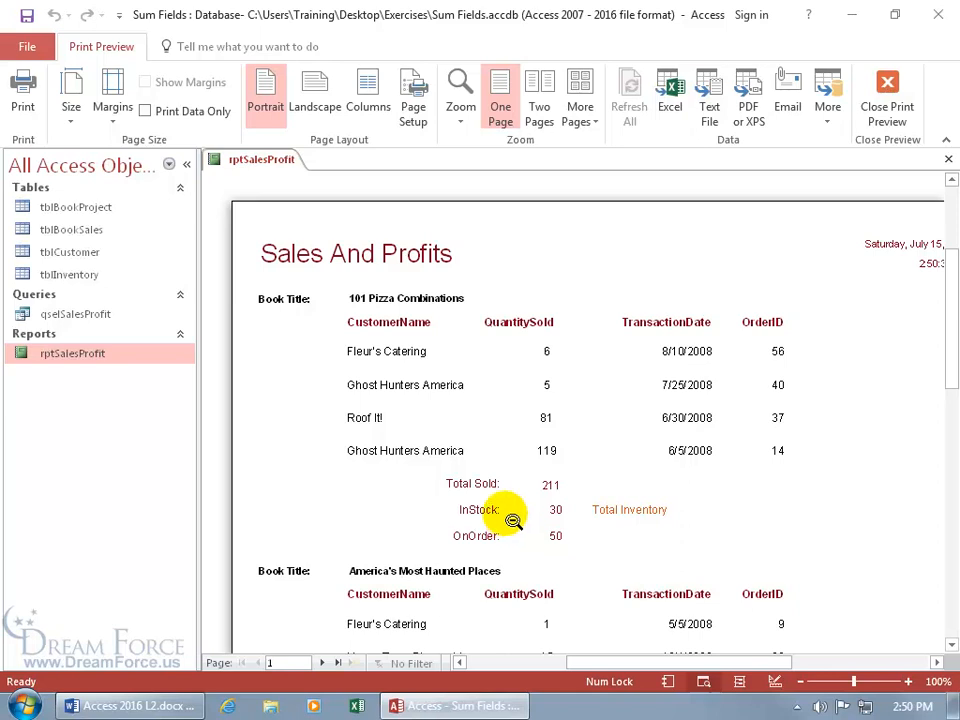
right_click(600, 488)
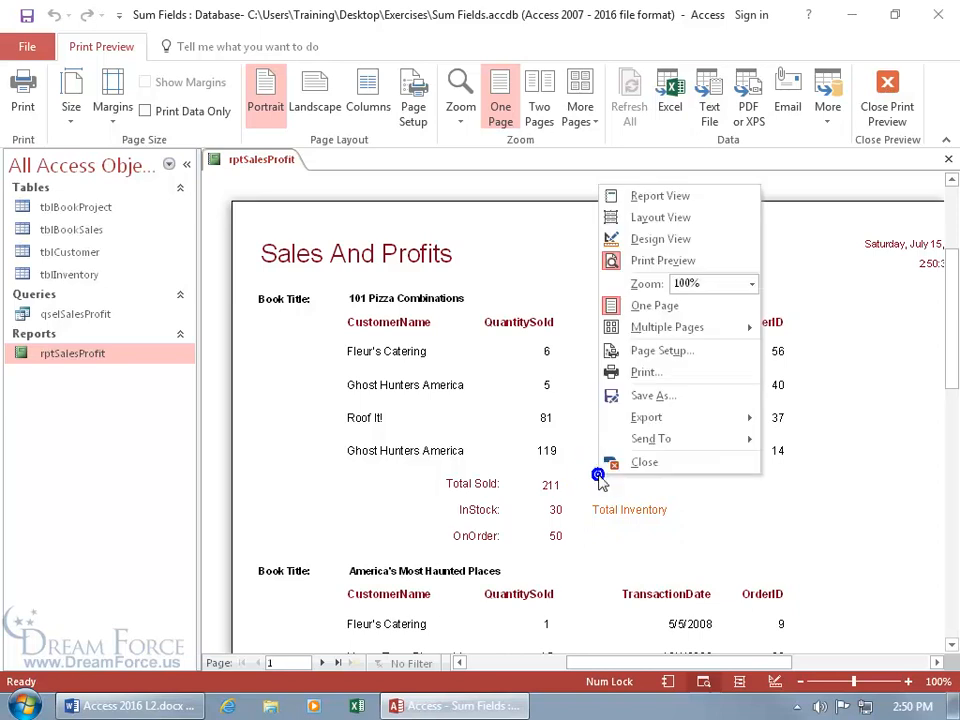
left_click(660, 240)
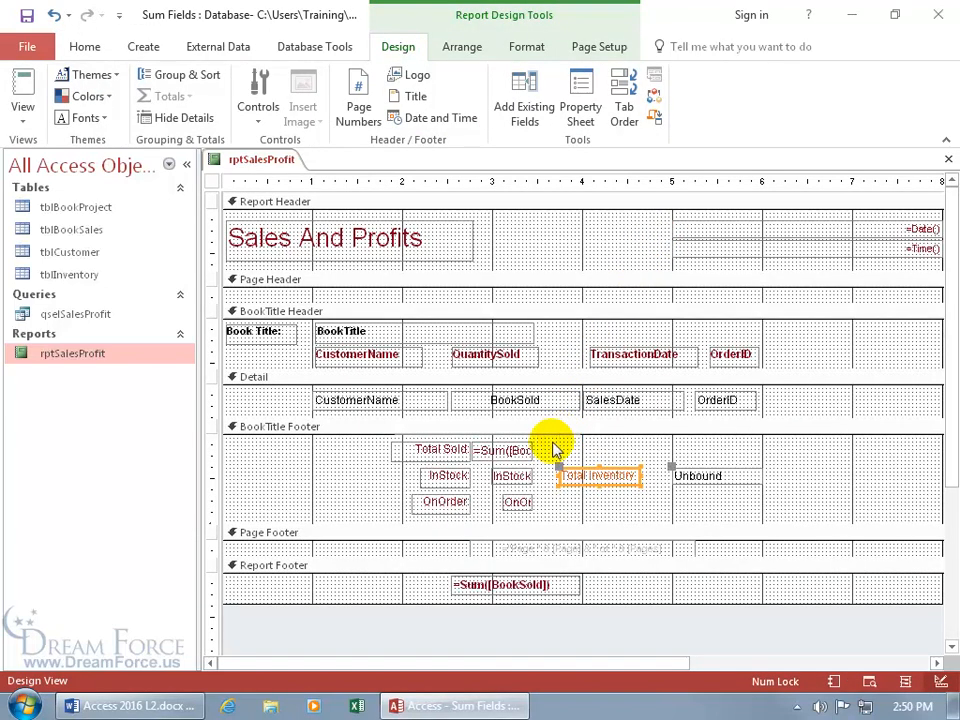
Step: Copy the InStock label's Fore Color #7F001B to the Total Inventory label and close the properties
left_click(455, 476)
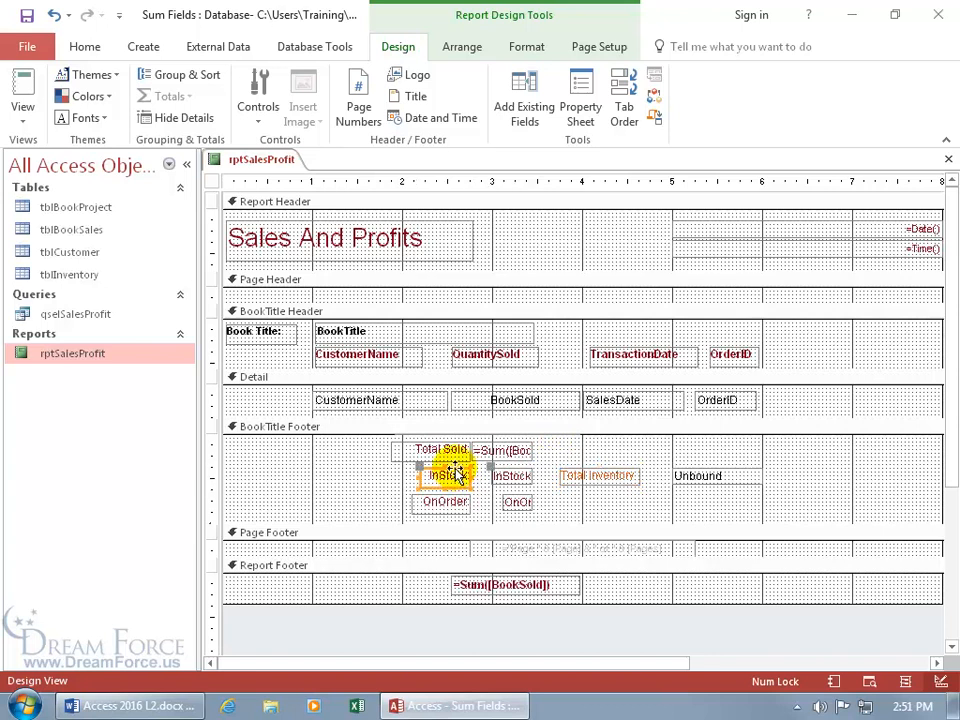
double_click(455, 473)
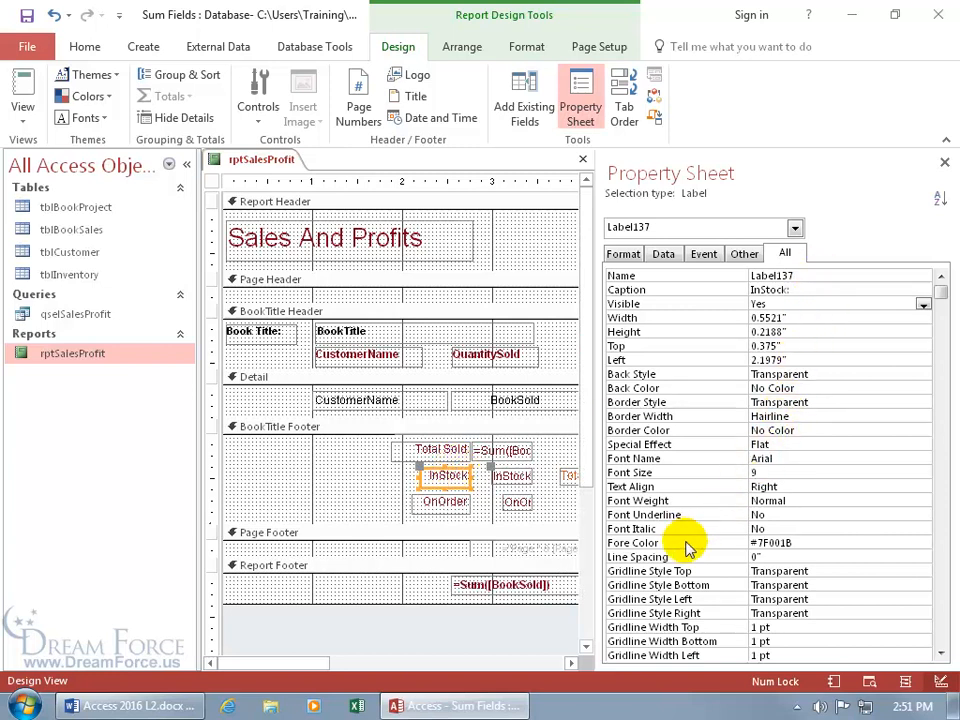
left_click(803, 543)
left_click_drag(749, 543, 838, 543)
key("ctrl+c")
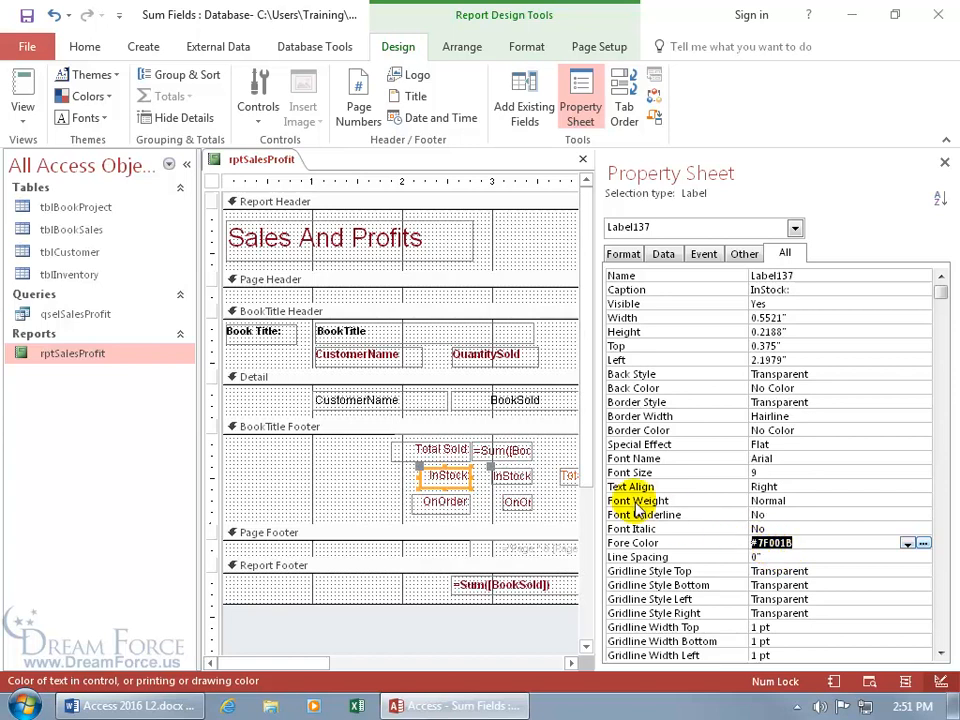
left_click(563, 468)
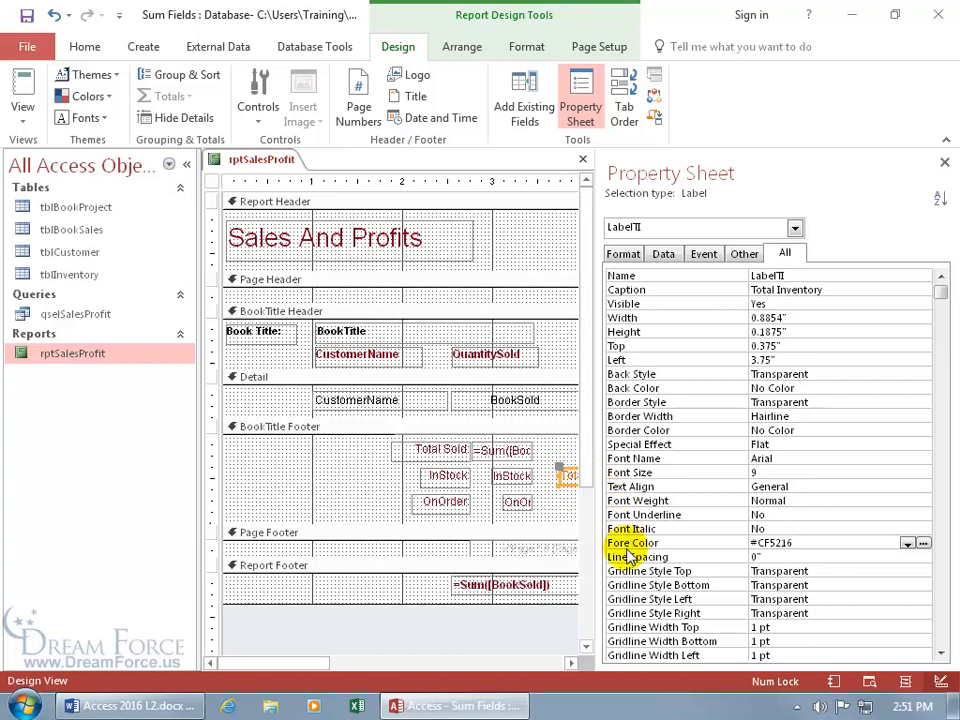
left_click_drag(801, 543, 747, 544)
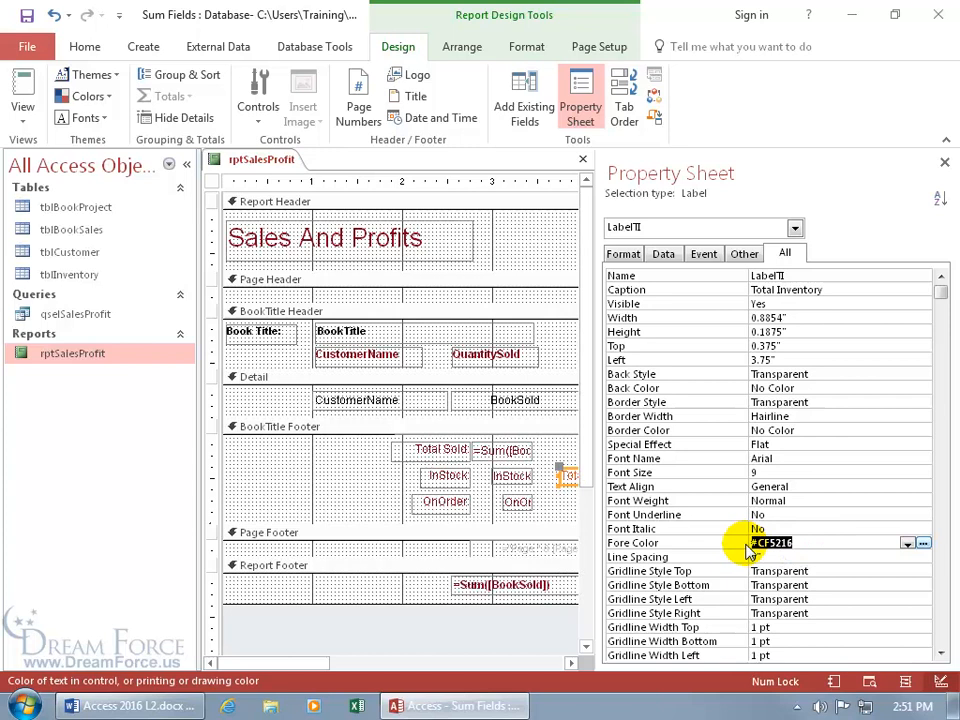
key("ctrl+v")
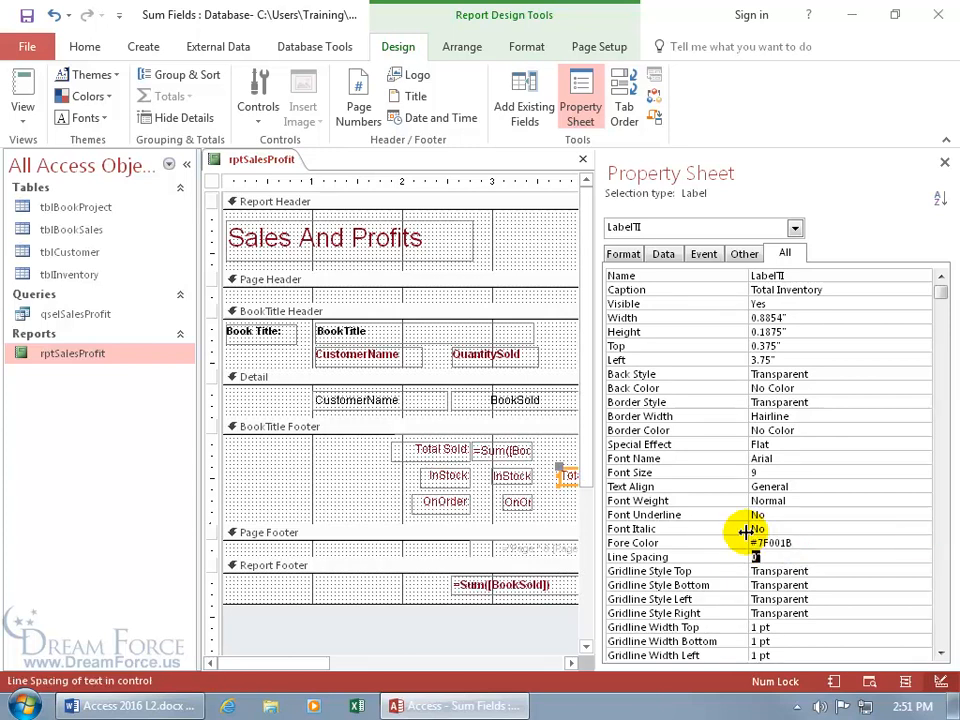
left_click(944, 161)
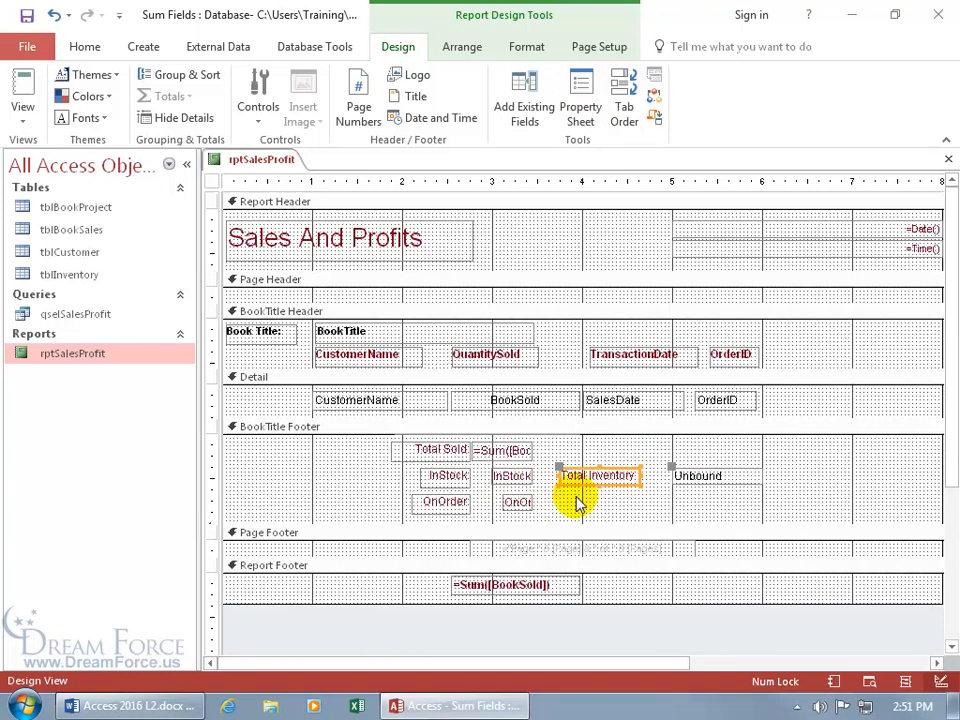
Step: Undo the Total Inventory label's colour change and apply the InStock label's formatting to it with Format Painter
left_click(51, 15)
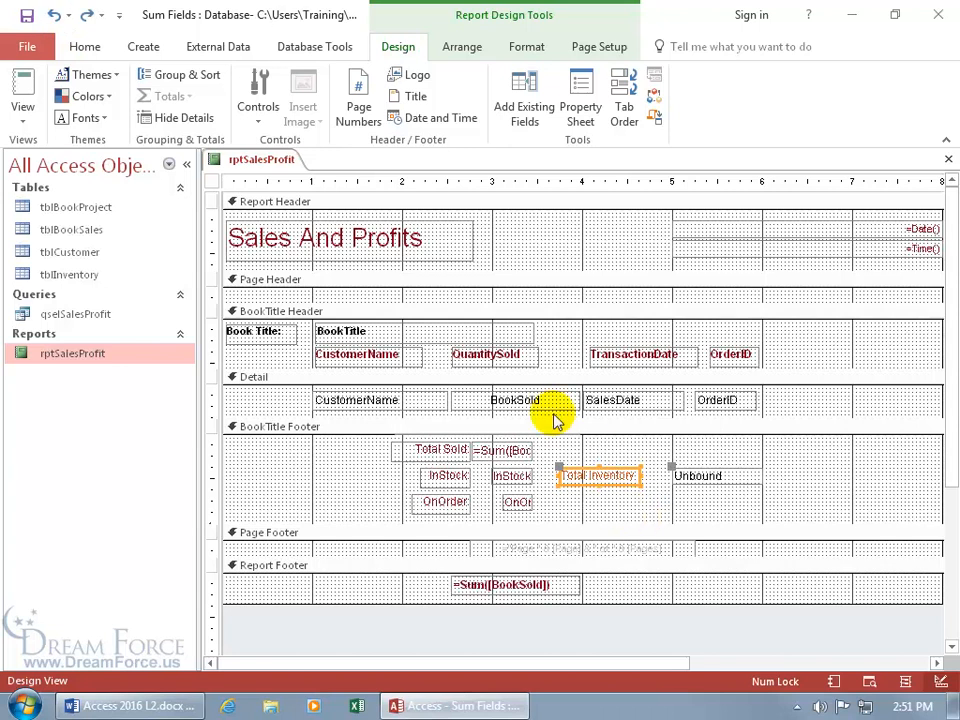
left_click(530, 47)
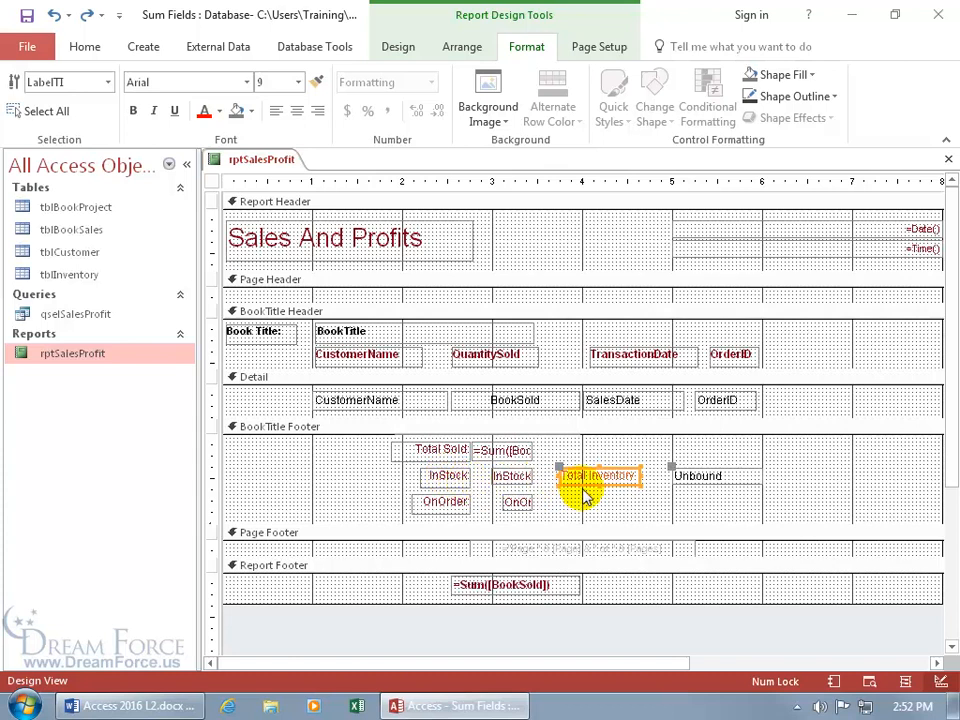
left_click(443, 477)
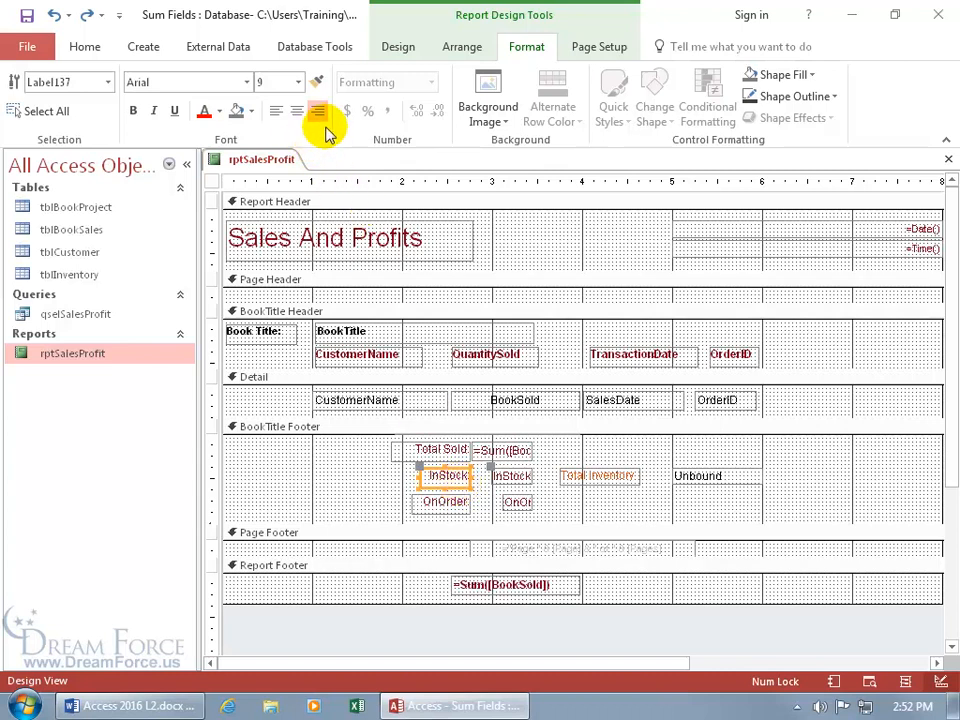
left_click(606, 473)
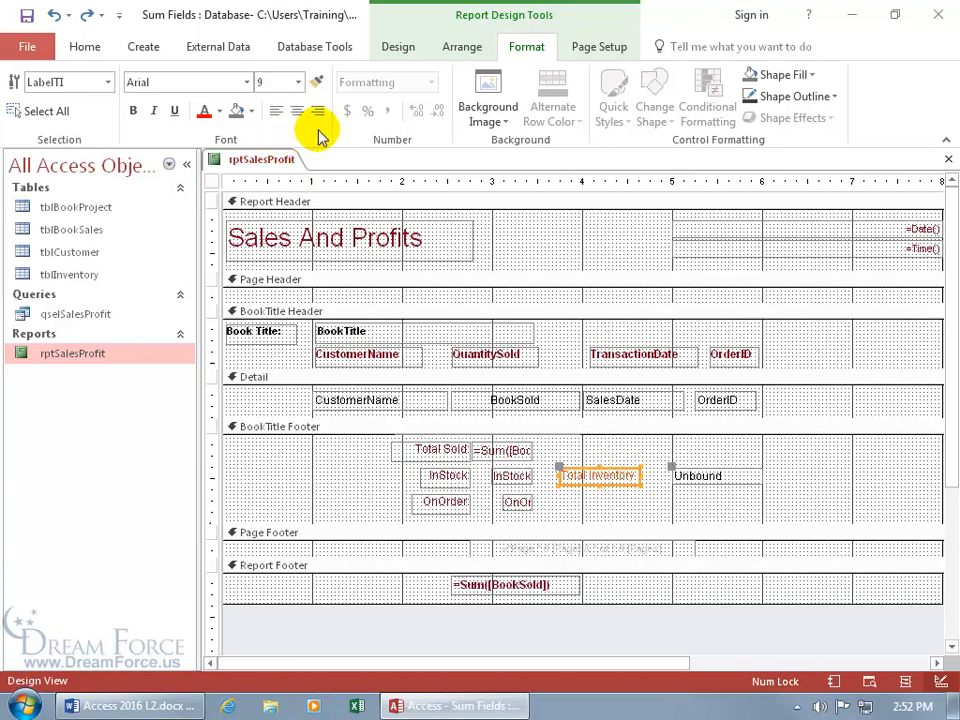
left_click(449, 475)
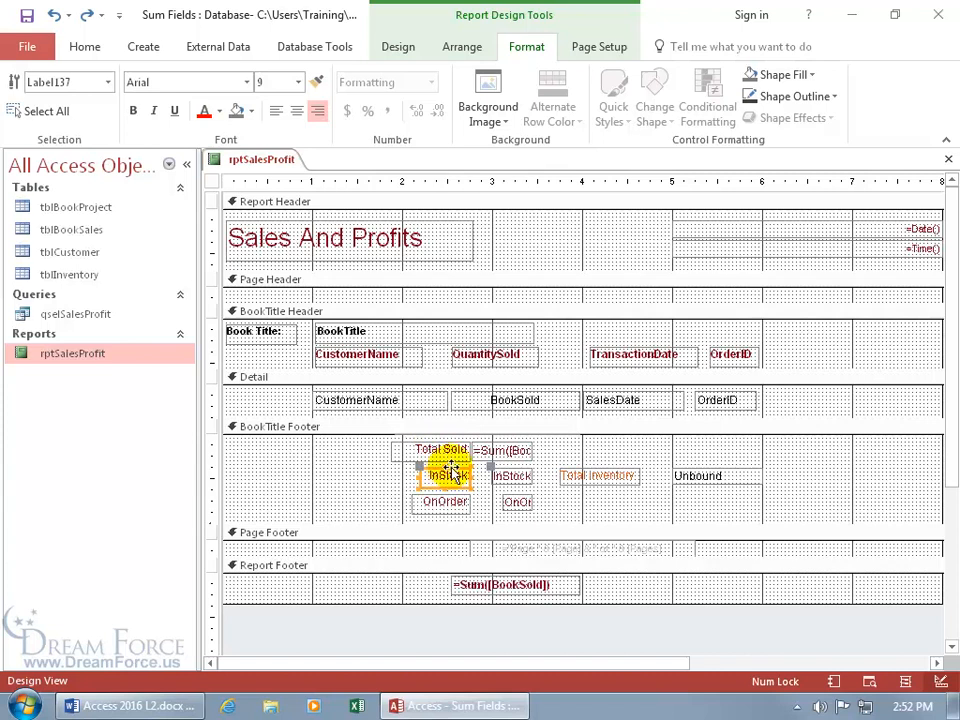
left_click(317, 82)
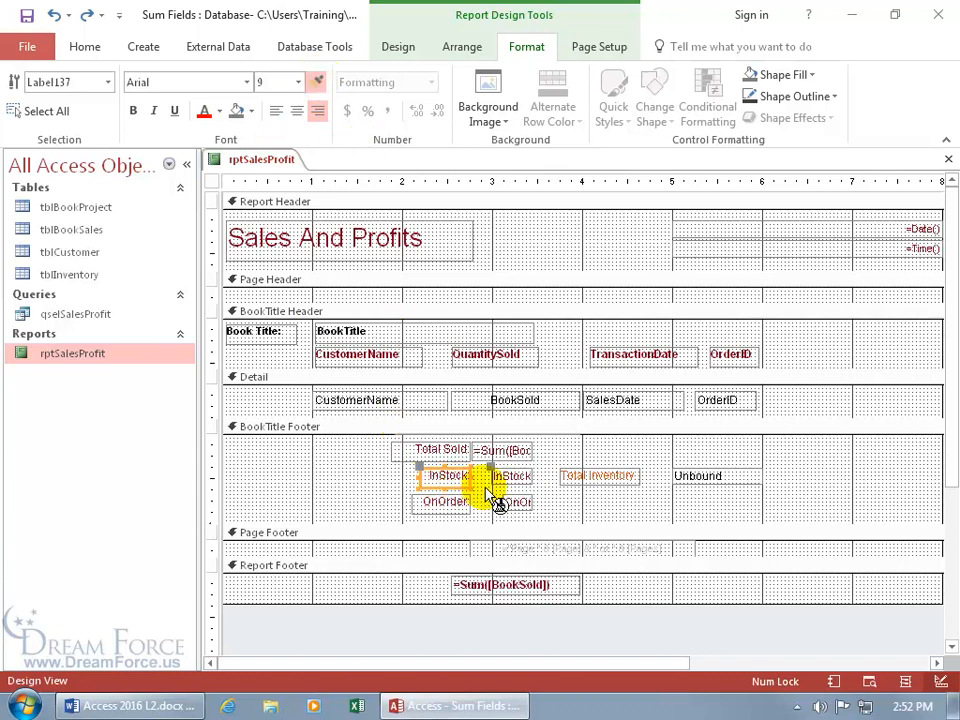
left_click(574, 477)
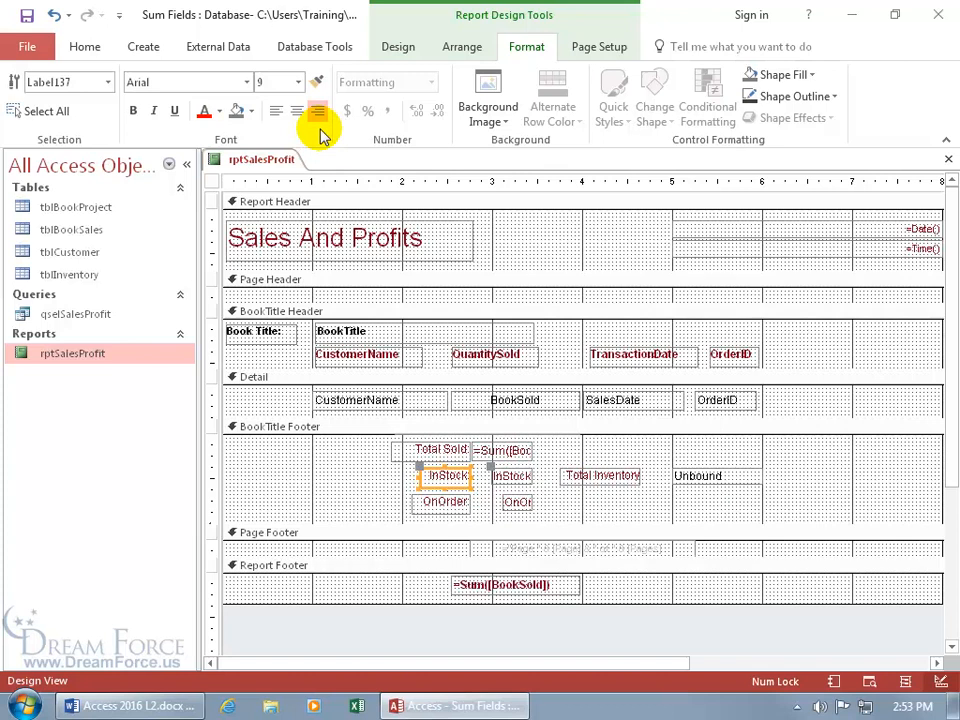
Step: Rename the unbound text box in the BookTitle Footer as TextTotalInventory in its properties
left_click(694, 474)
left_click(696, 474)
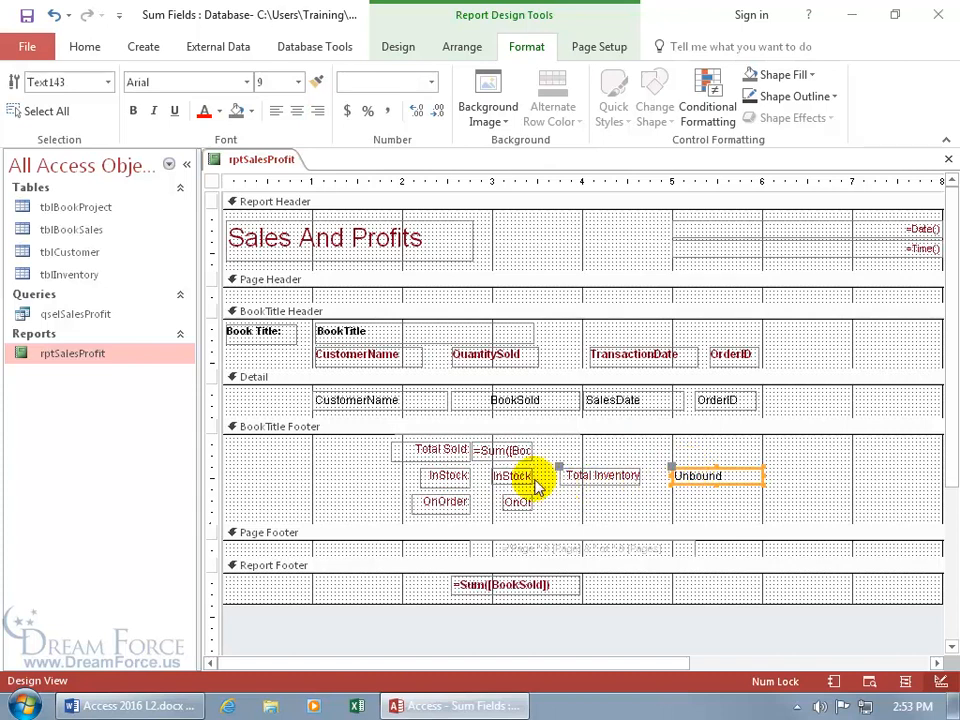
left_click_drag(699, 468, 699, 469)
double_click(699, 468)
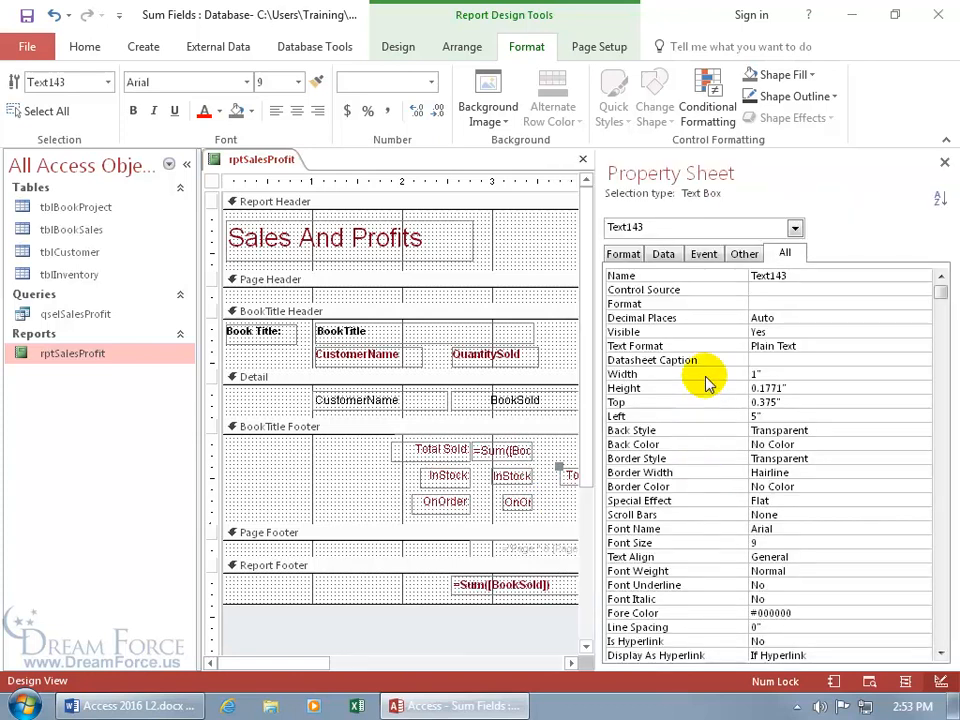
left_click(794, 275)
key("BackSpace")
key("BackSpace")
key("BackSpace")
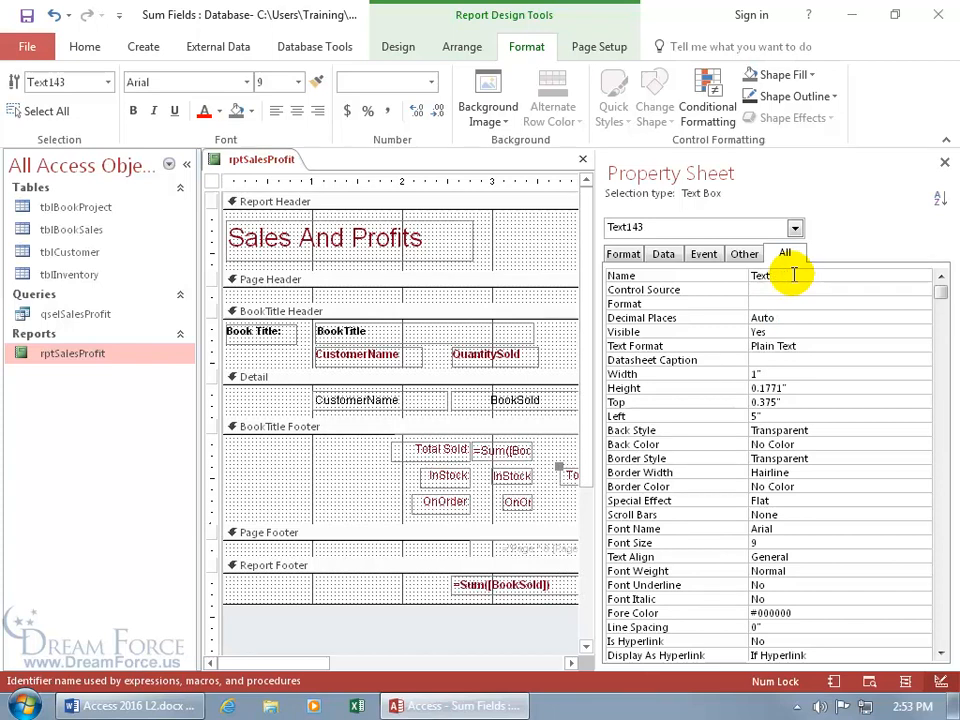
type("TotalInventory")
key("Return")
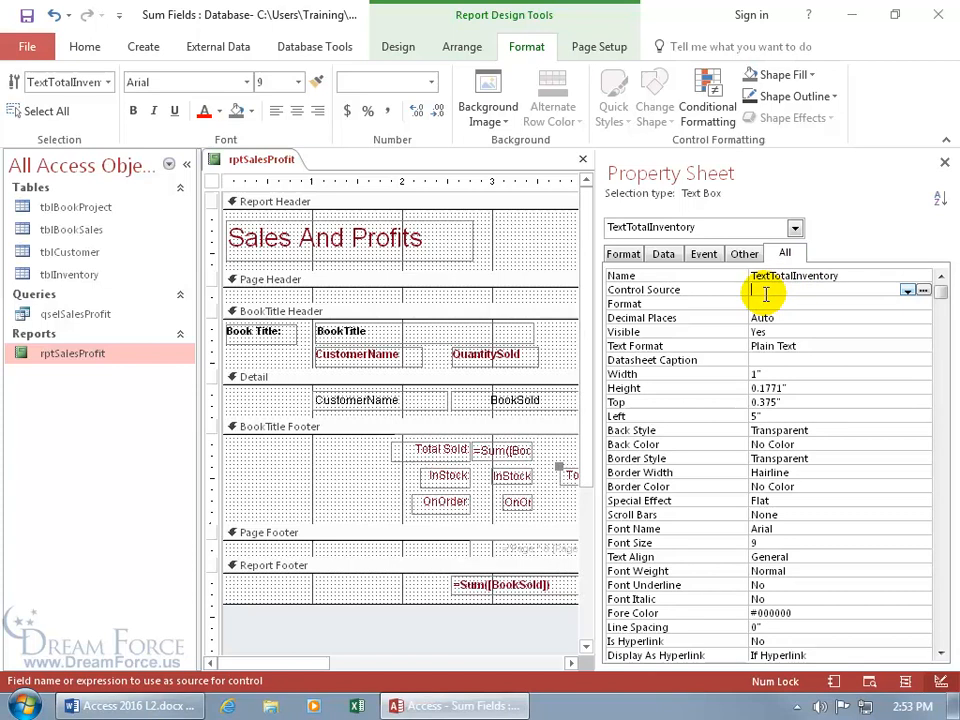
Step: Set the text box's Control Source to =[instock]+[onorder], entering the expression in the Zoom dialog
left_click(907, 290)
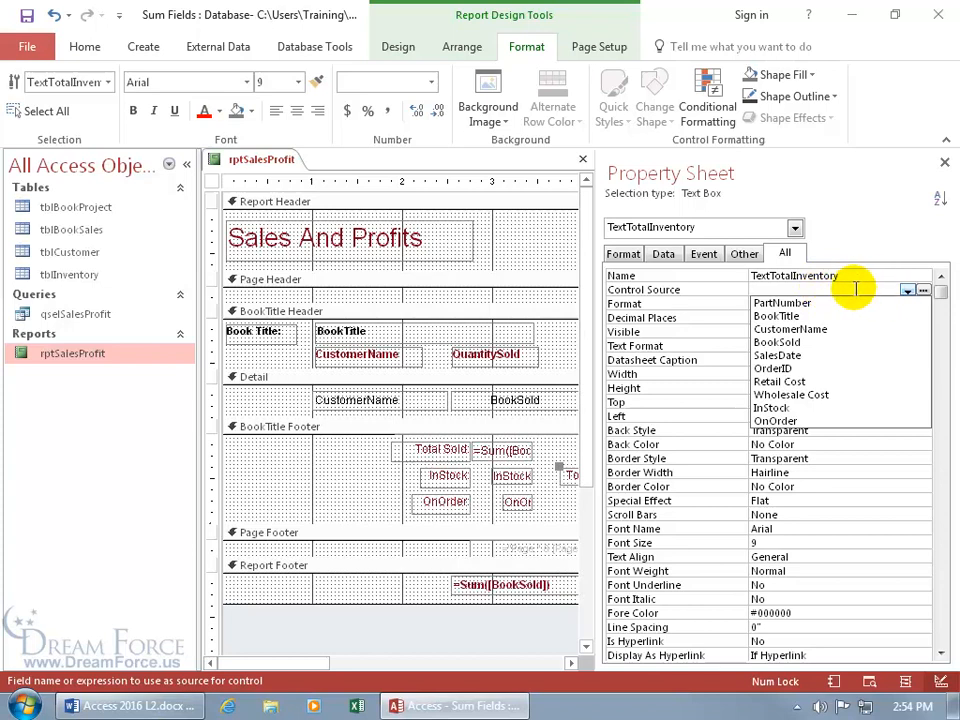
left_click_drag(598, 312, 654, 317)
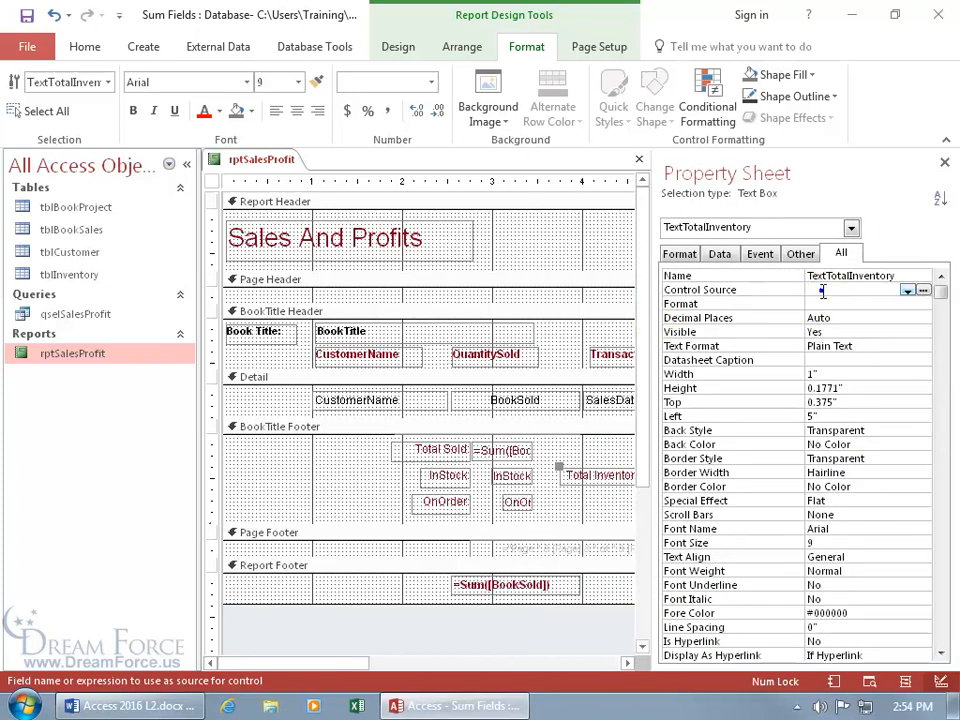
right_click(812, 290)
left_click(847, 325)
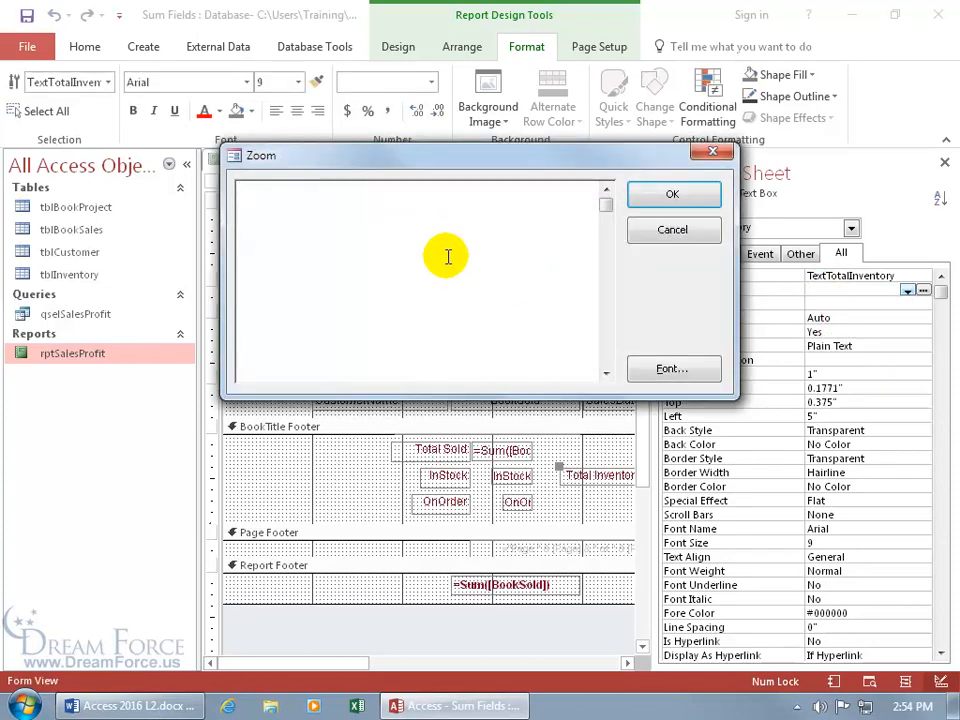
type("=[instock]+[onorder]")
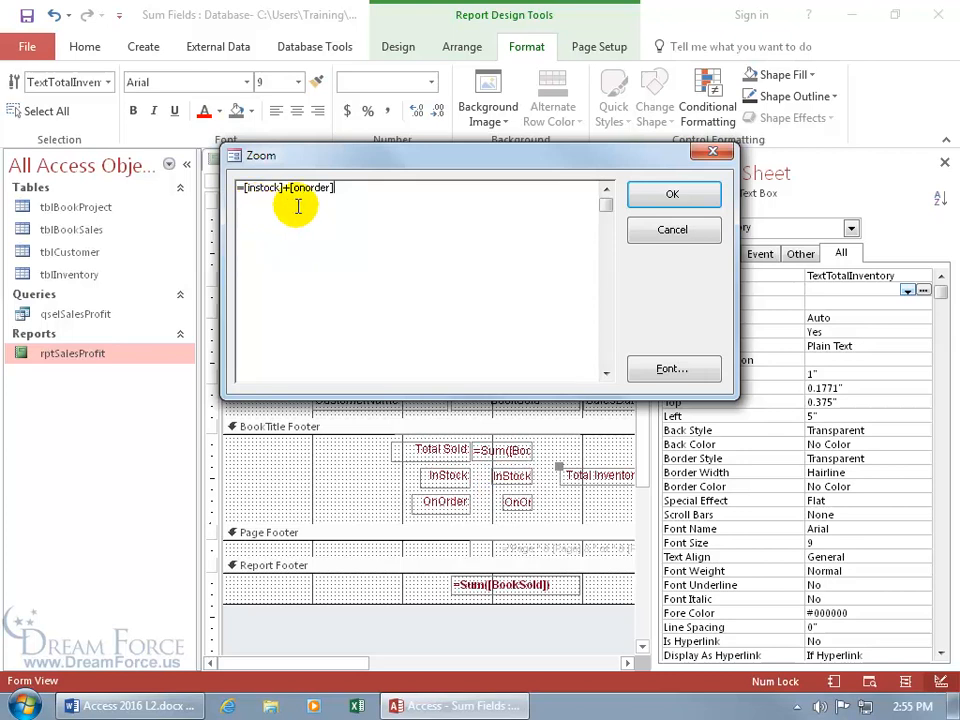
left_click(650, 200)
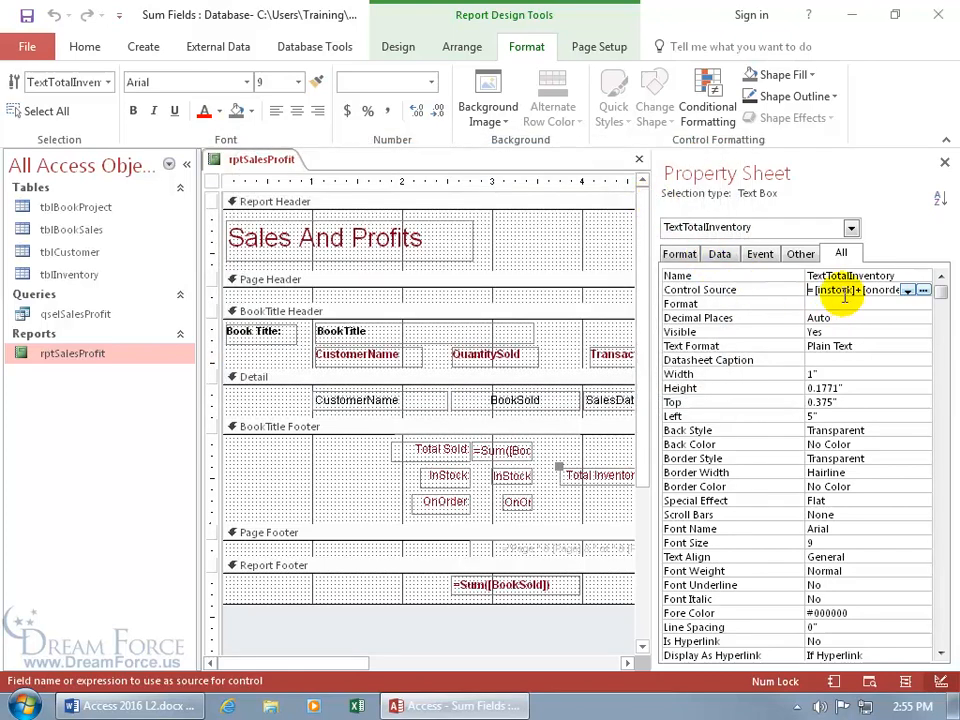
key("Return")
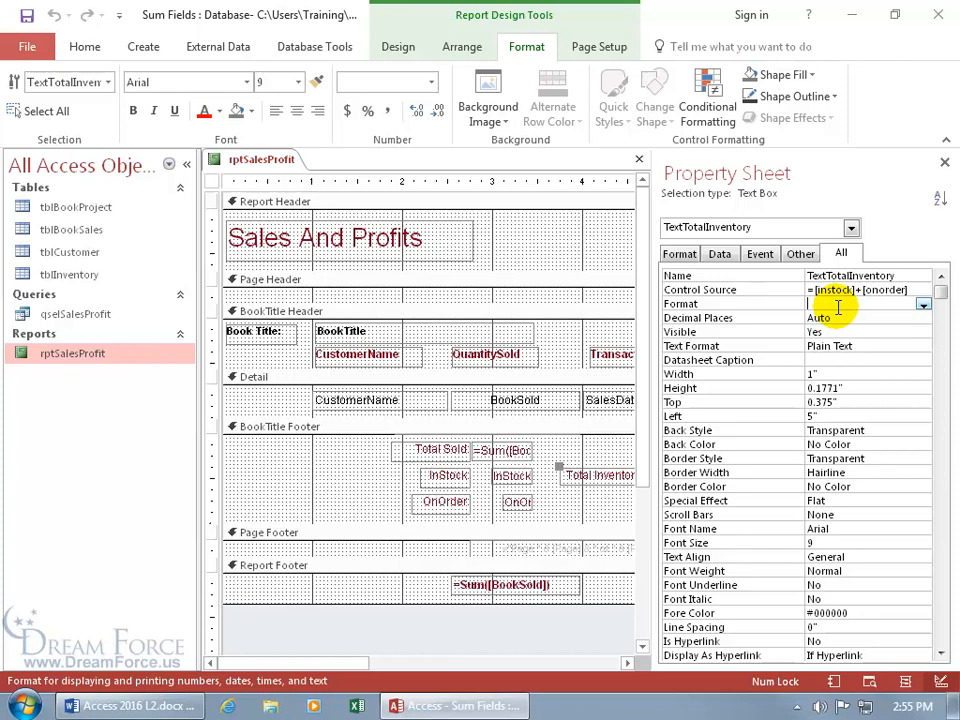
Step: Check the Total Inventory value in the report's Print Preview and return to Design View
right_click(263, 161)
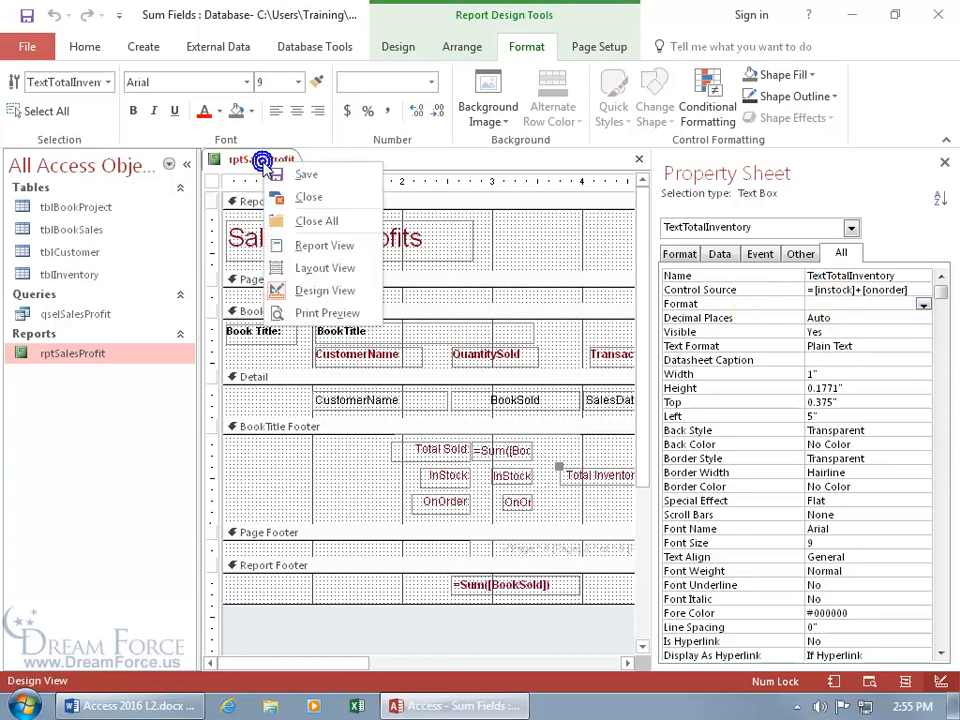
left_click(317, 313)
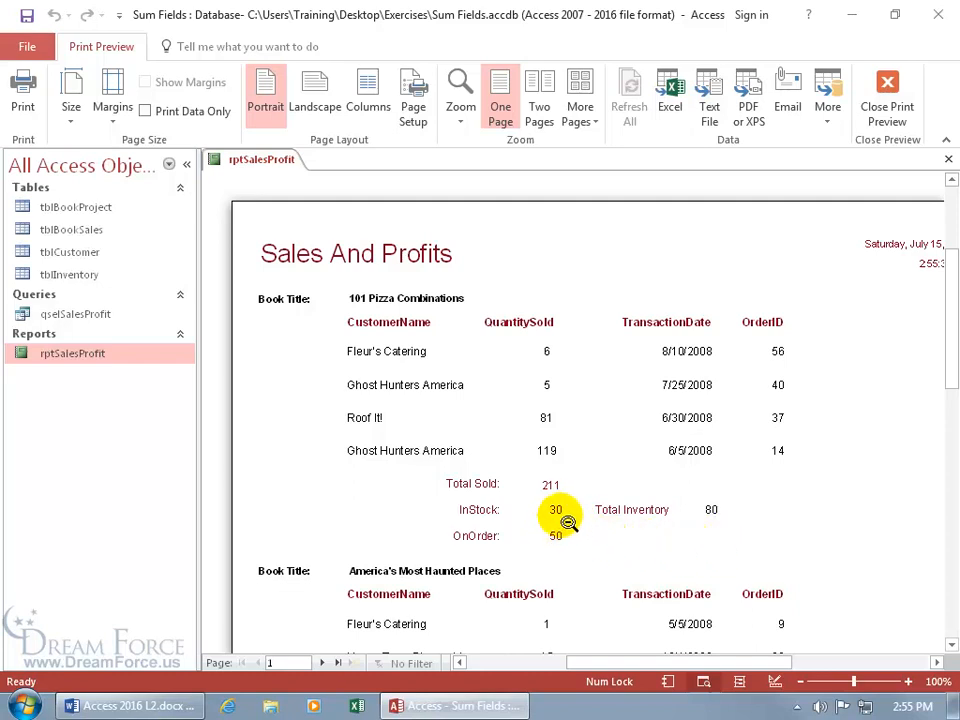
right_click(696, 516)
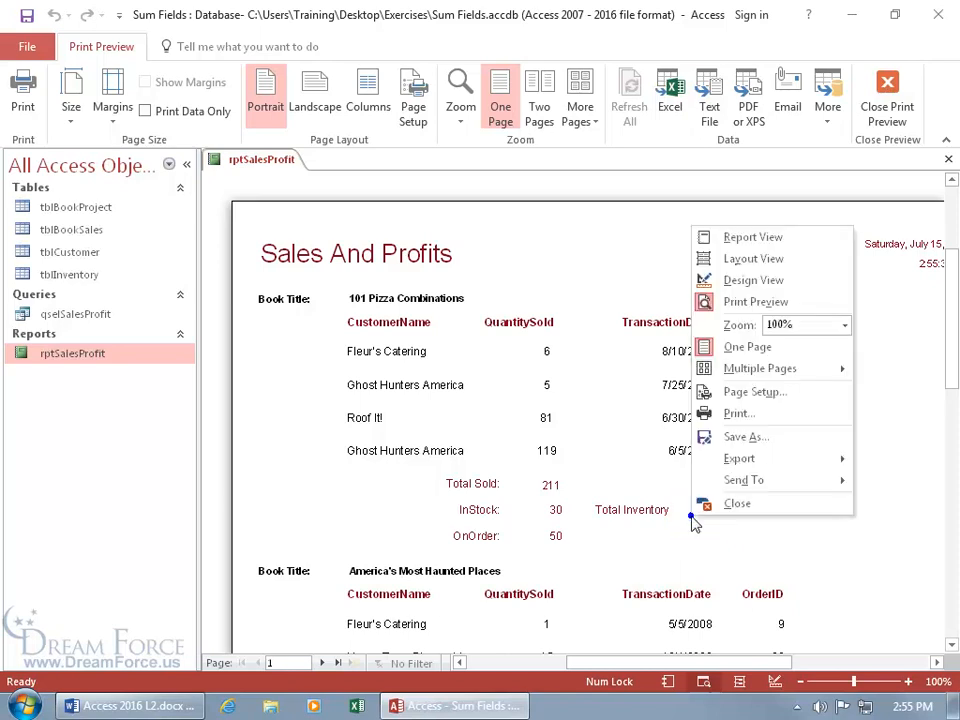
left_click(748, 282)
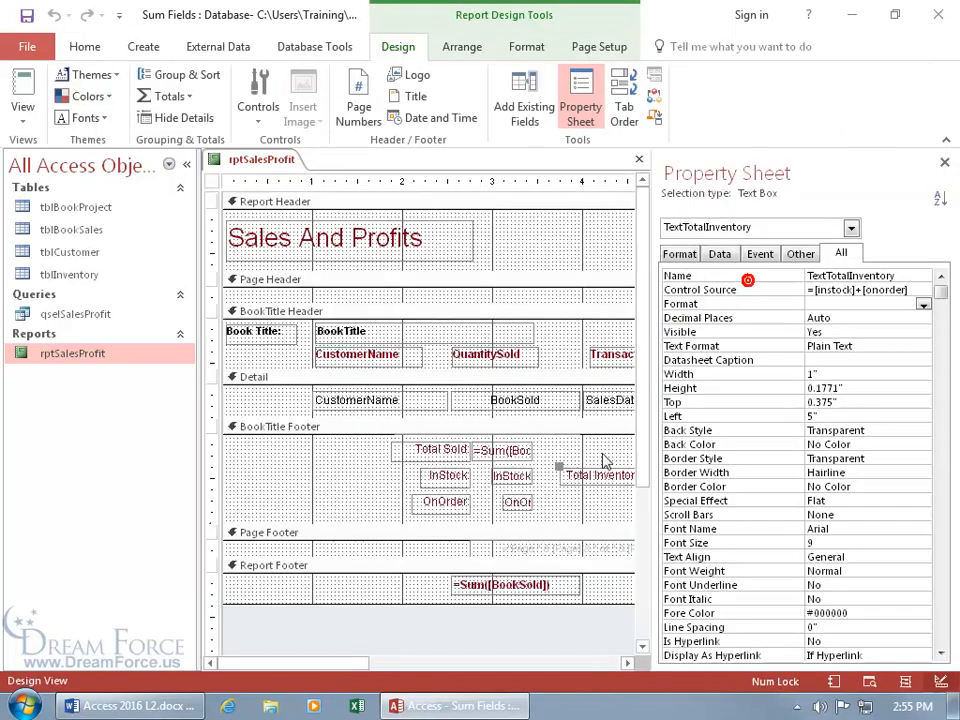
Step: Copy the Total Inventory label's Fore Color #7F001B to the TextTotalInventory text box
left_click_drag(349, 664, 437, 665)
left_click(435, 487)
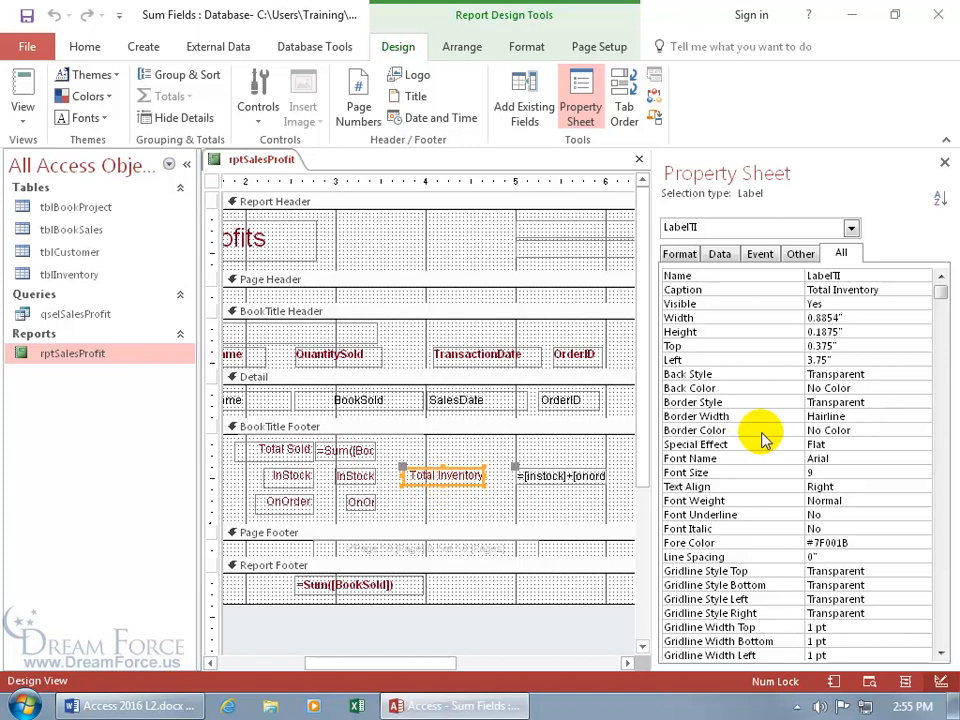
left_click(876, 543)
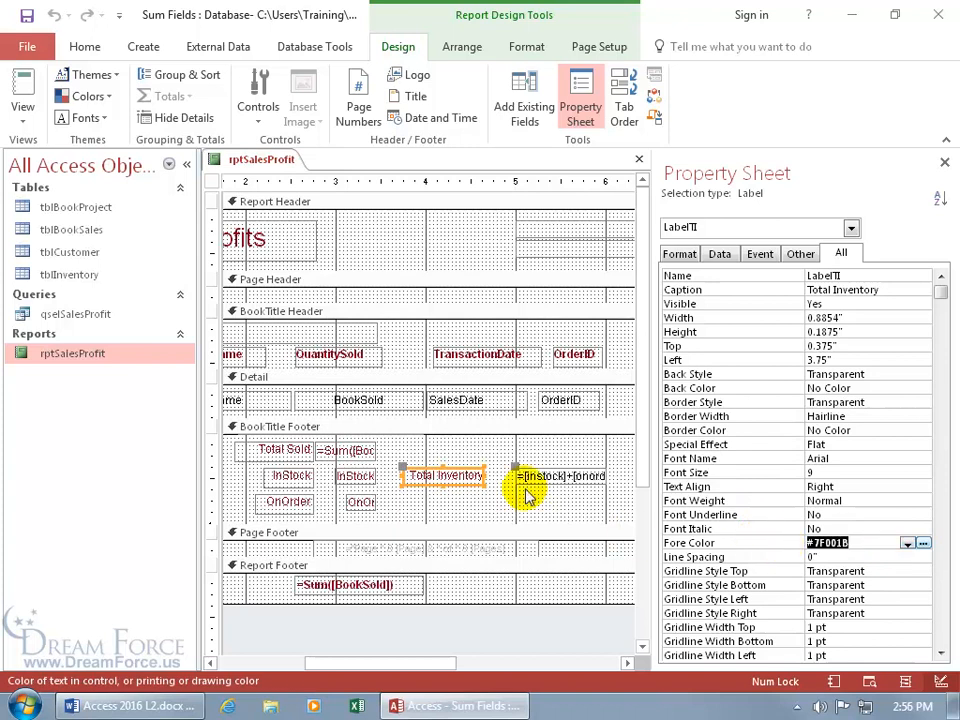
left_click(551, 471)
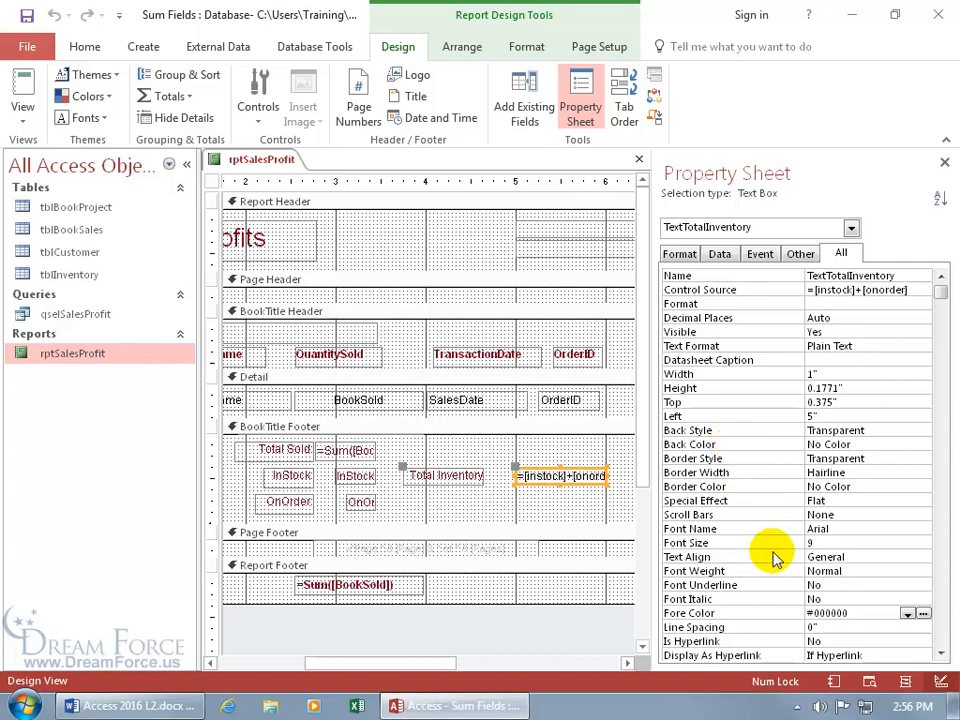
double_click(865, 612)
type("7F001B")
left_click(847, 625)
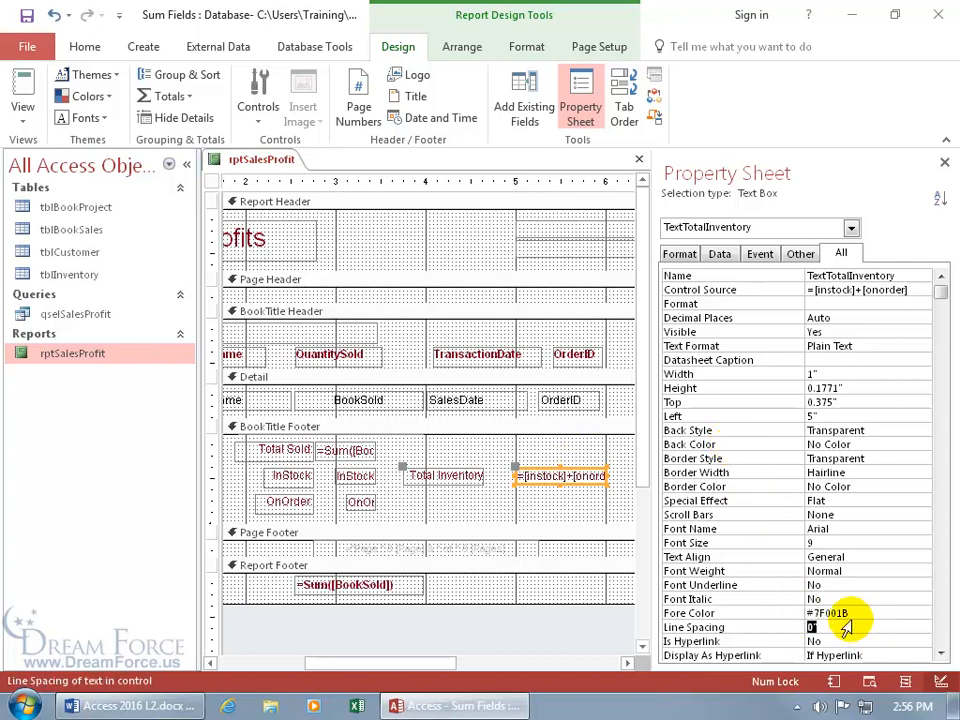
Step: Move the TextTotalInventory text box closer to its label, about 4.79" from the left edge, and left-align its contents
left_click_drag(516, 466, 498, 466)
left_click(495, 462)
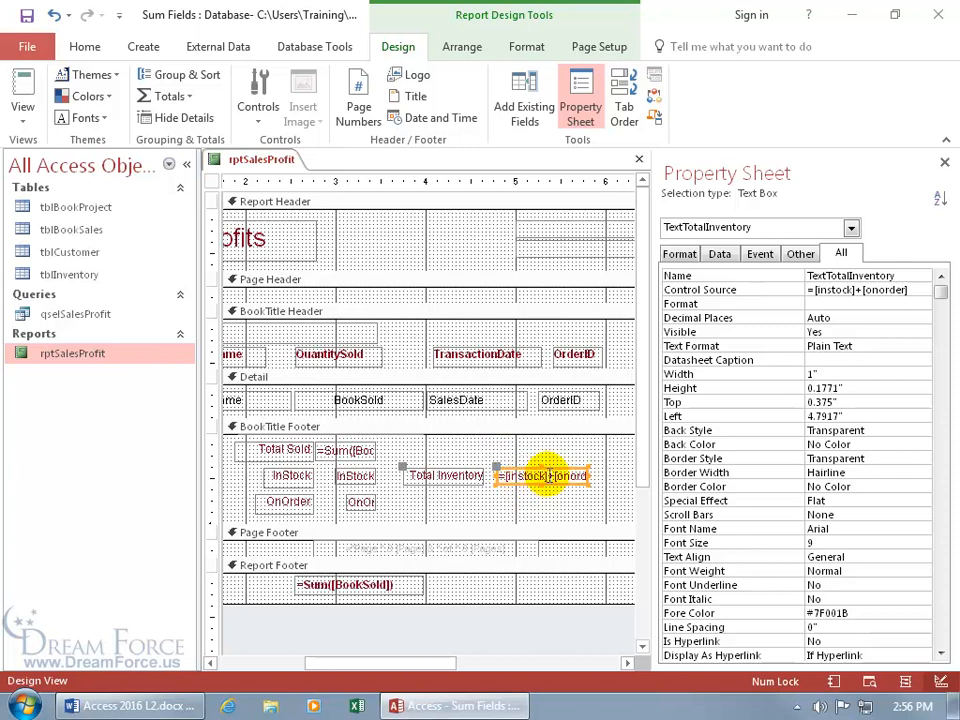
left_click(526, 46)
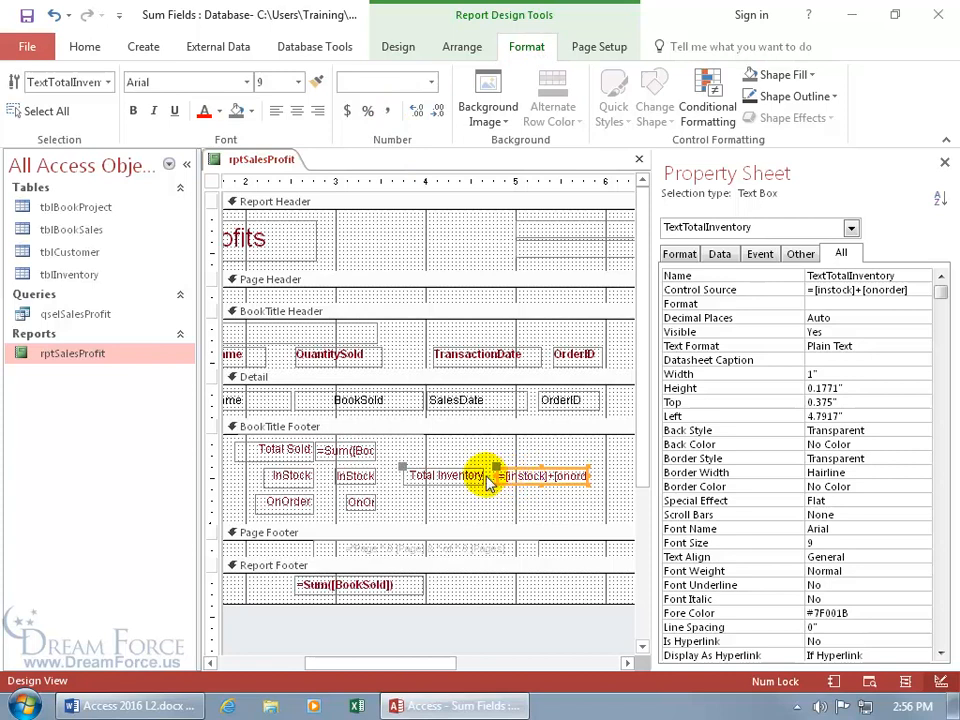
left_click(277, 111)
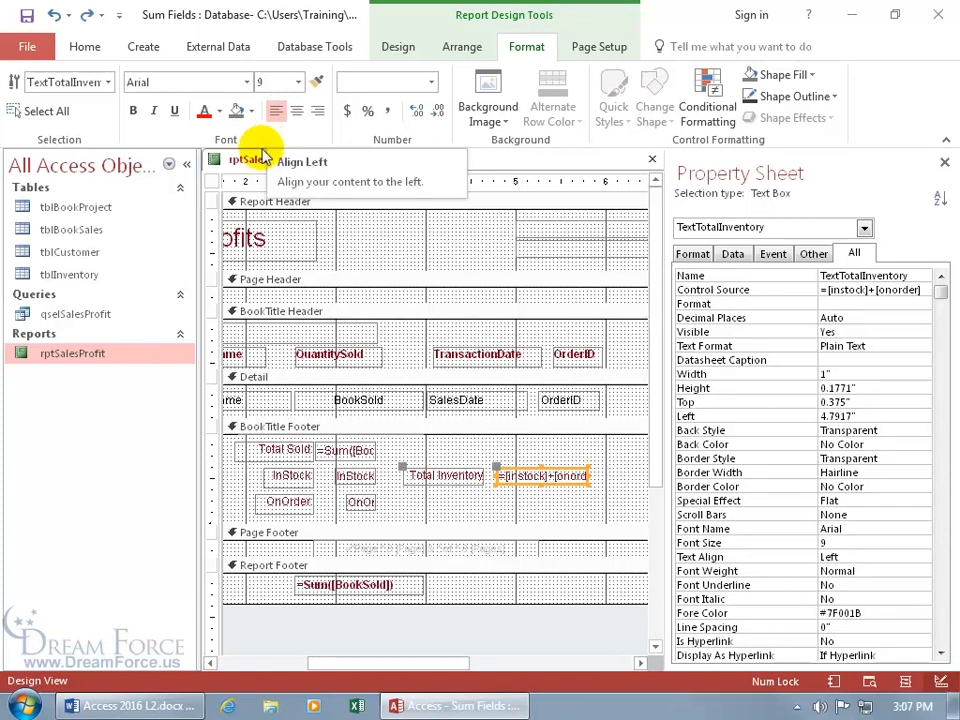
Step: Check the colour and alignment of the Total Inventory value in Print Preview, return to Design View and close the properties
right_click(250, 160)
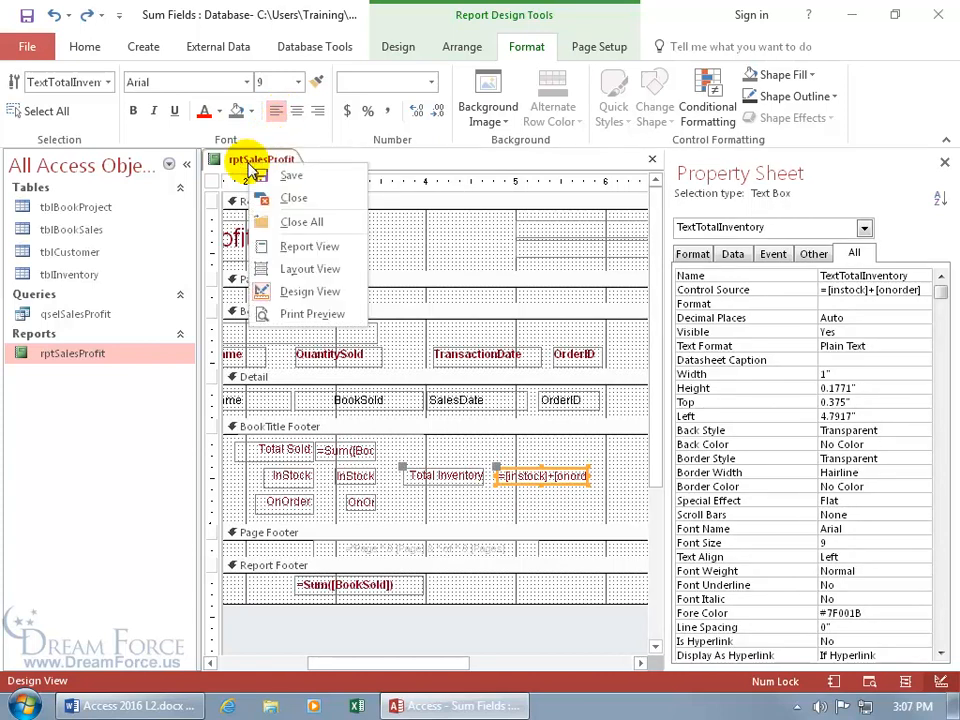
left_click(268, 314)
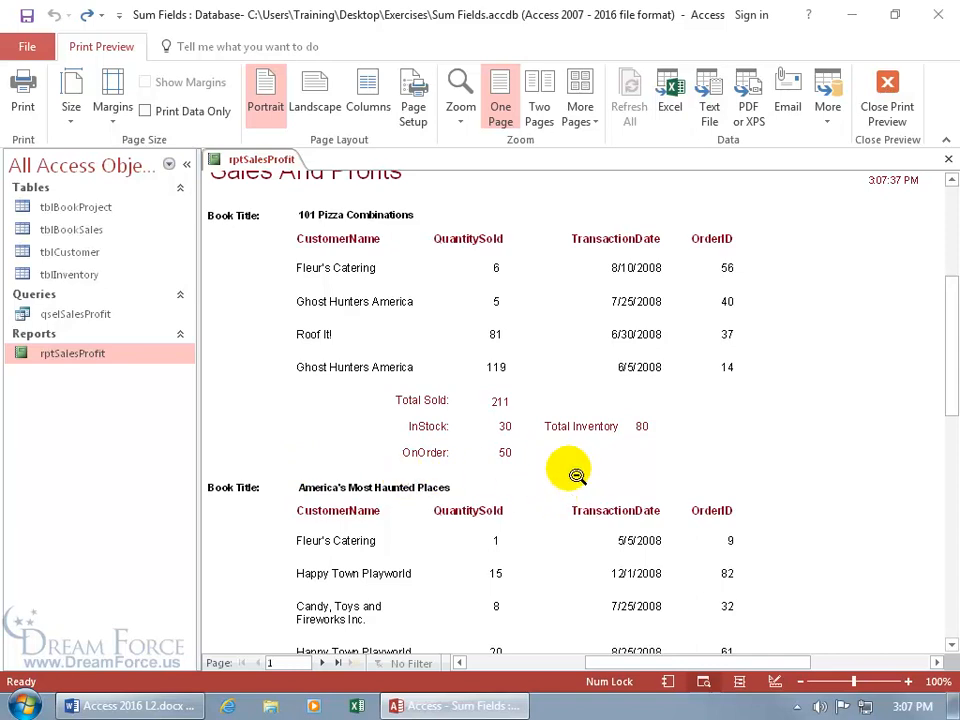
right_click(533, 426)
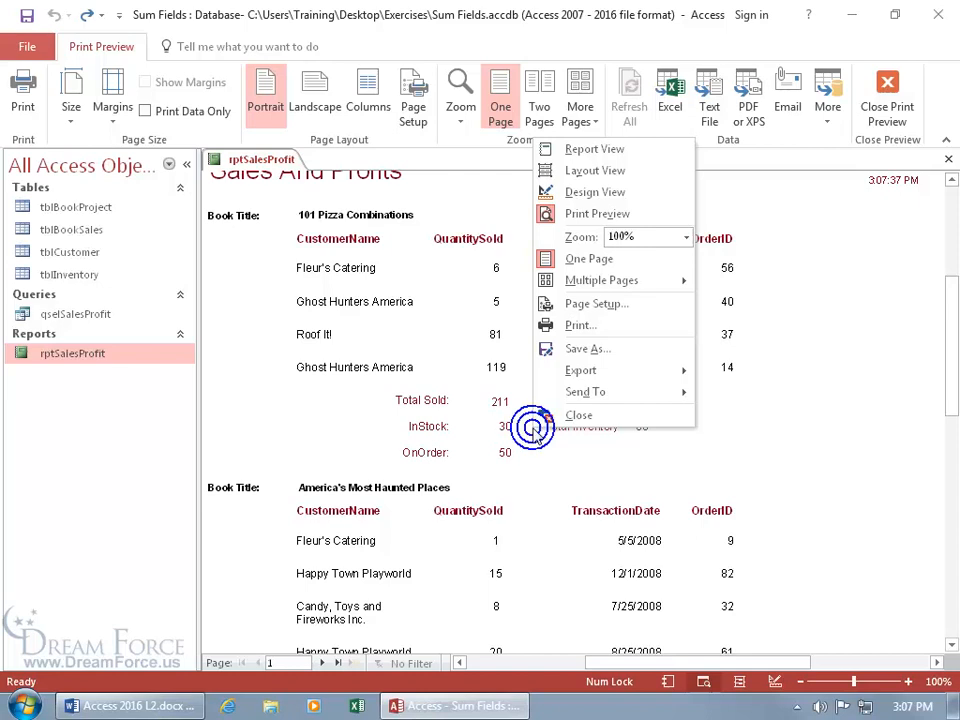
left_click(594, 192)
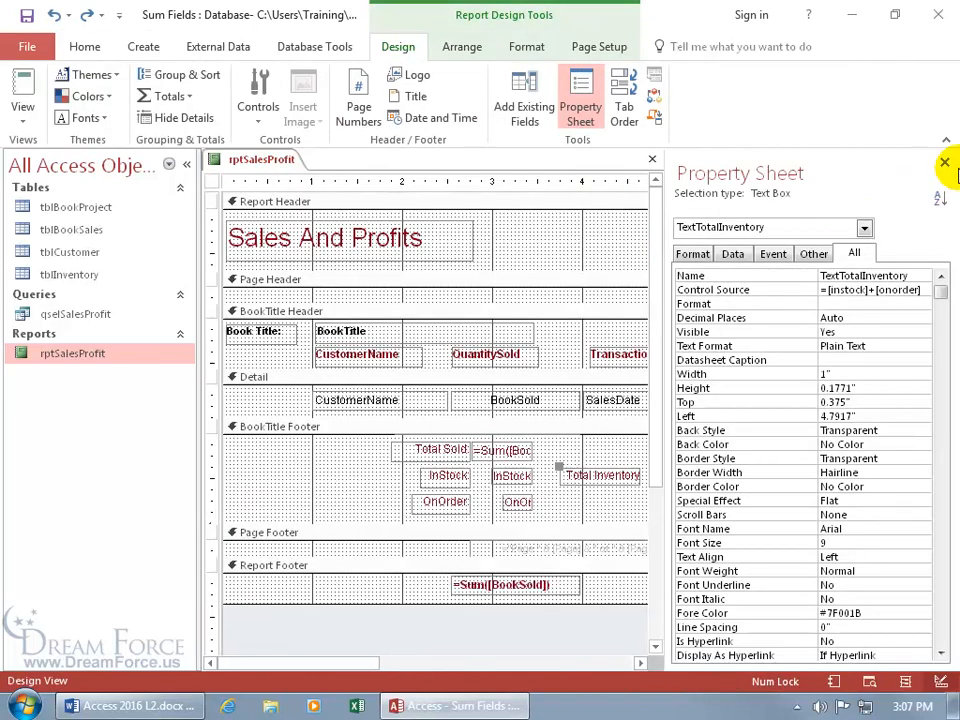
left_click(944, 161)
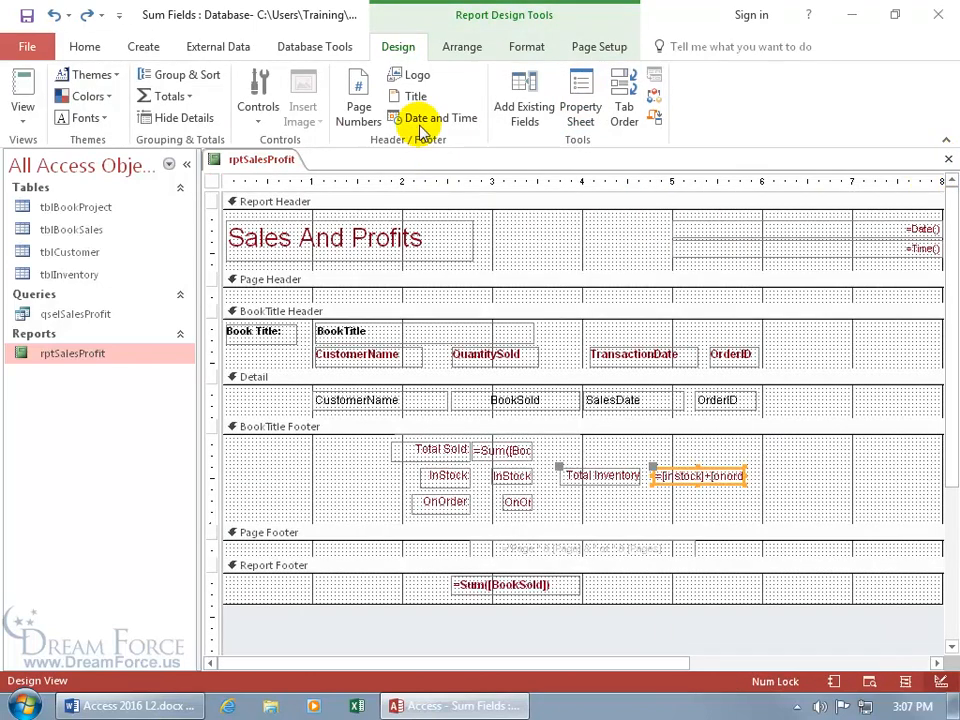
Step: Draw a slanted line about 6.75" wide and 0.67" high across the totals in the BookTitle Footer, rising to the right
left_click(257, 117)
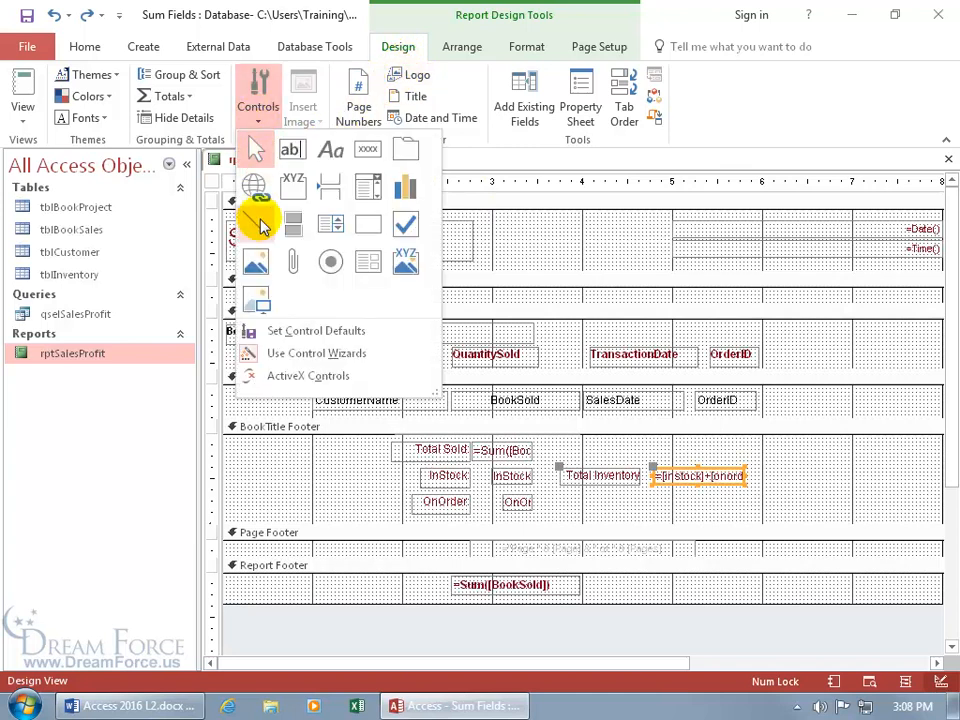
left_click(258, 224)
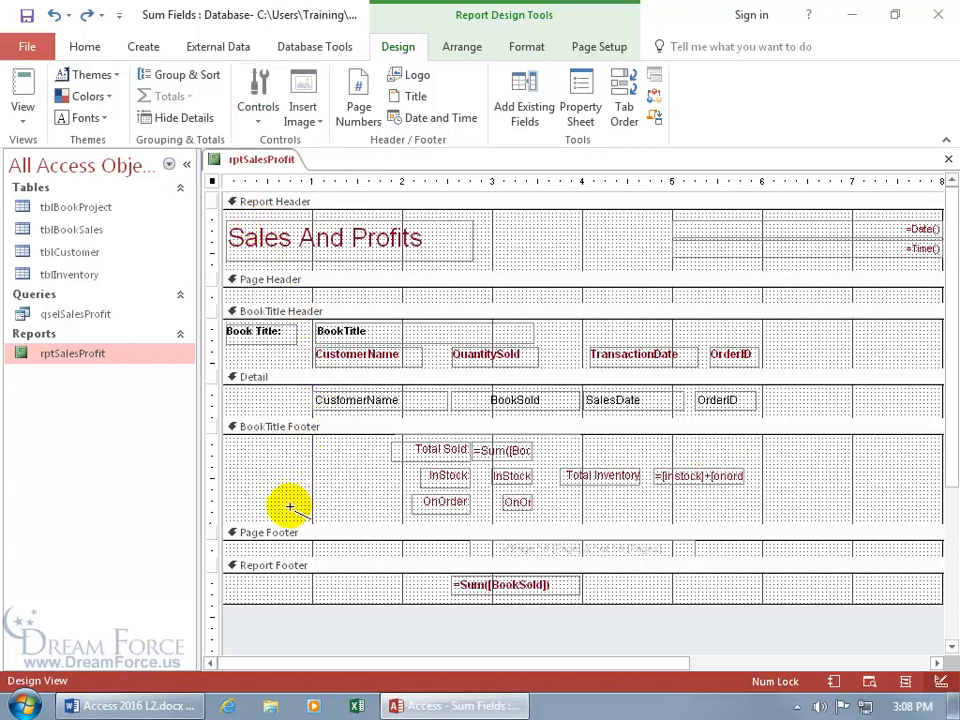
mouse_move(289, 509)
left_mouse_down()
mouse_move(859, 512)
mouse_move(868, 480)
mouse_move(897, 455)
left_mouse_up()
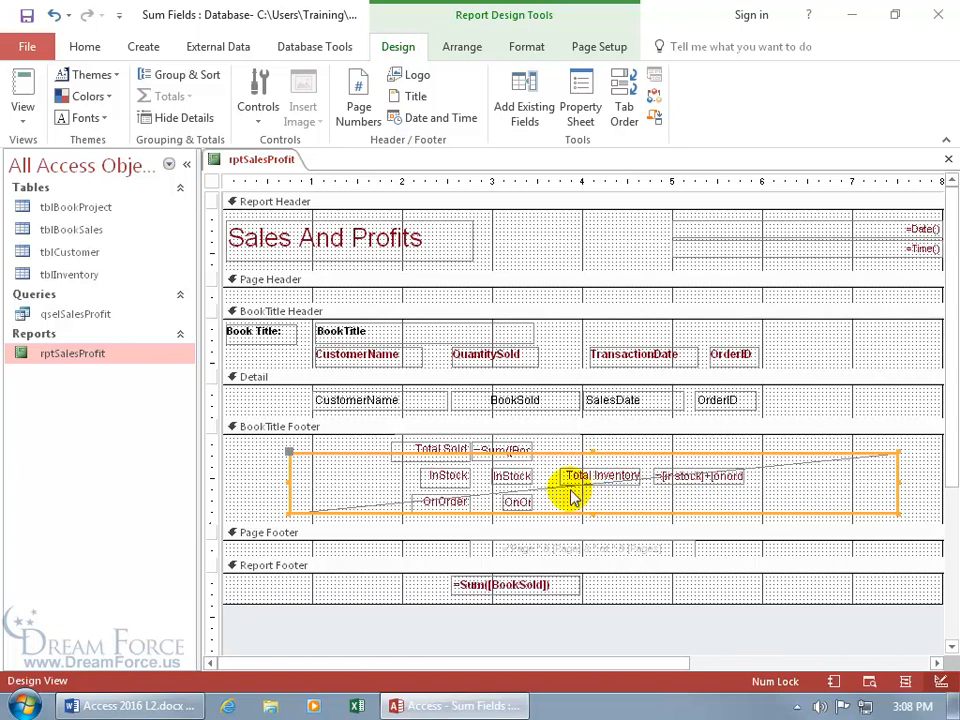
Step: Check the newly drawn line in the report's Print Preview and return to Design View
right_click(268, 161)
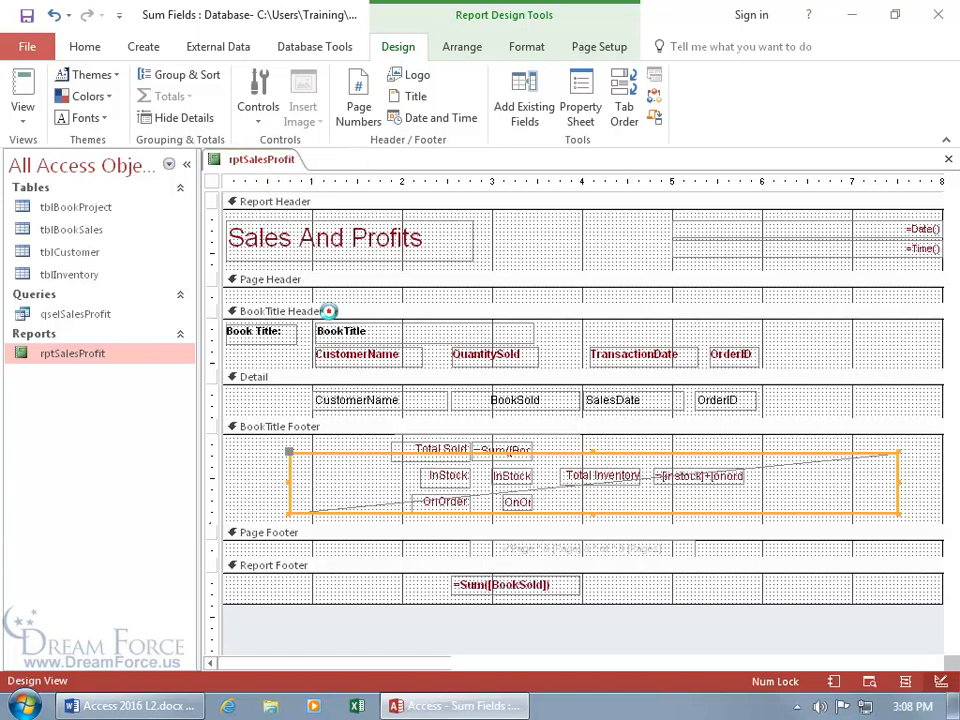
left_click(334, 308)
right_click(549, 400)
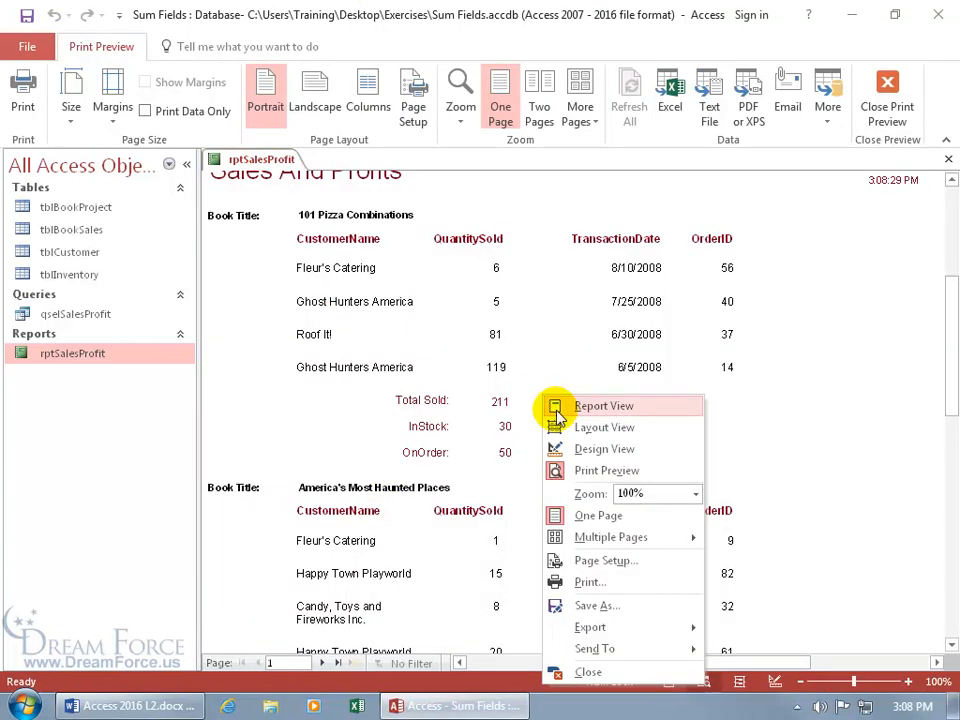
left_click(575, 448)
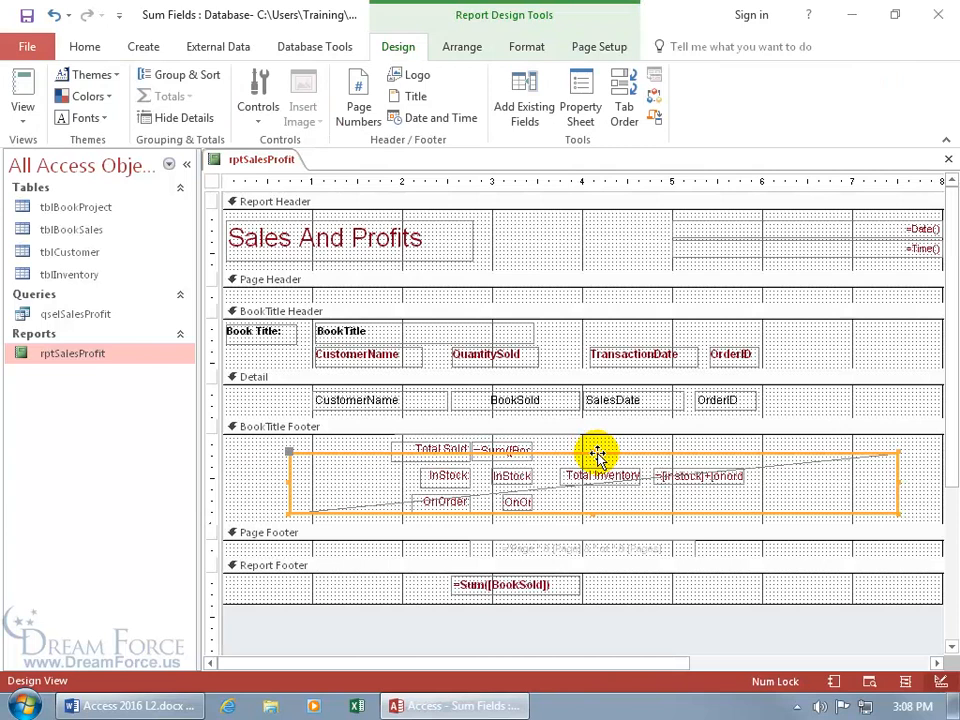
Step: Open the line's properties and reselect it by its name, Line147, from the list of report objects
double_click(492, 453)
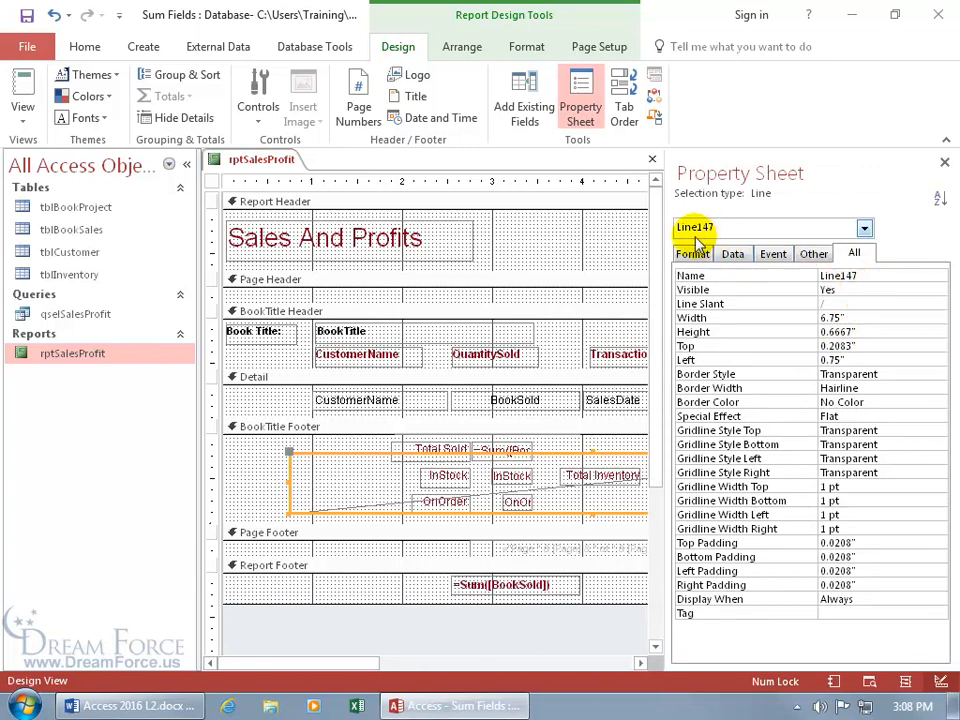
left_click(506, 324)
left_click(479, 352)
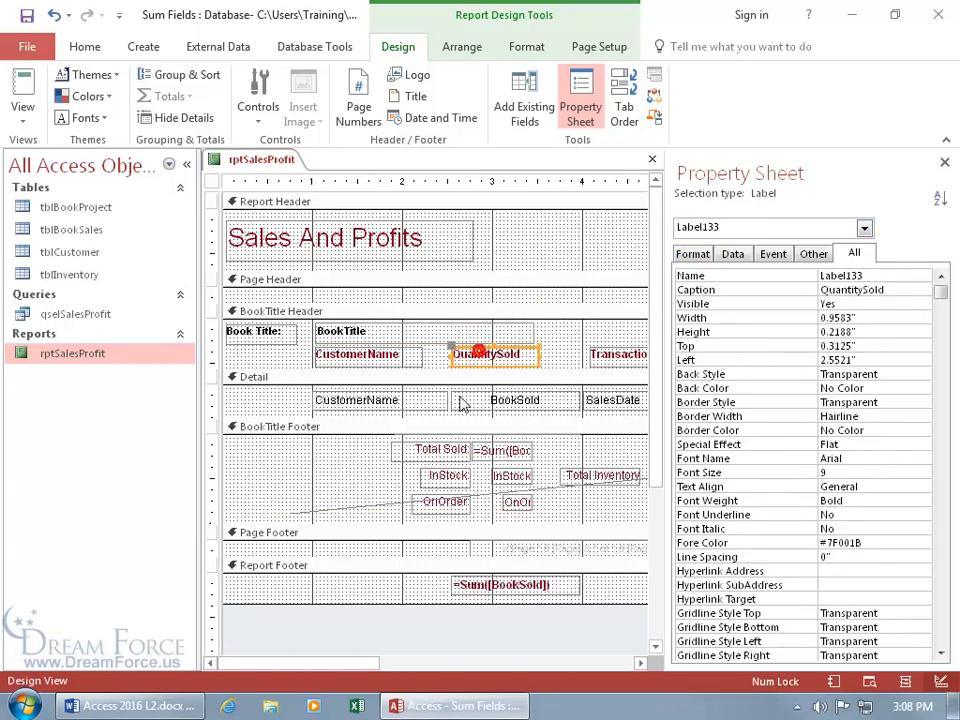
left_click(375, 494)
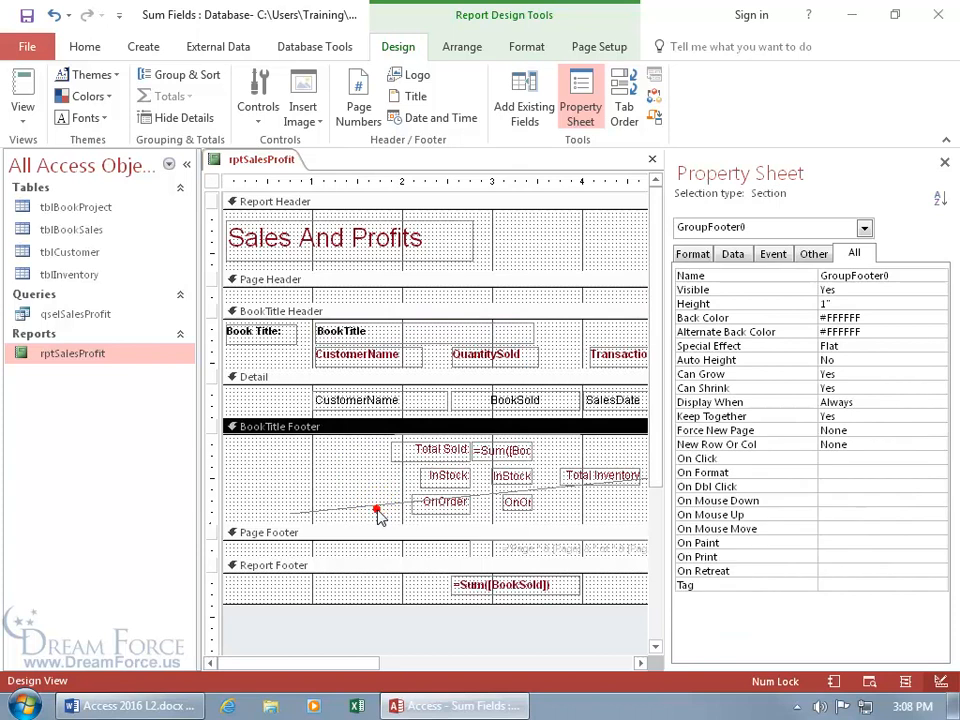
left_click(865, 227)
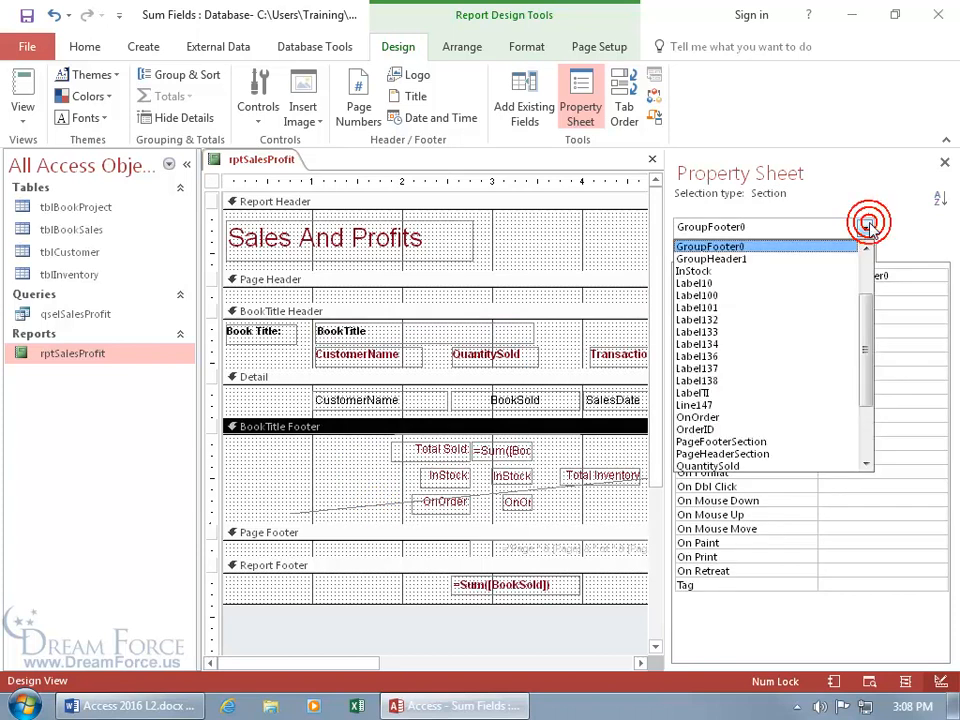
left_click(712, 406)
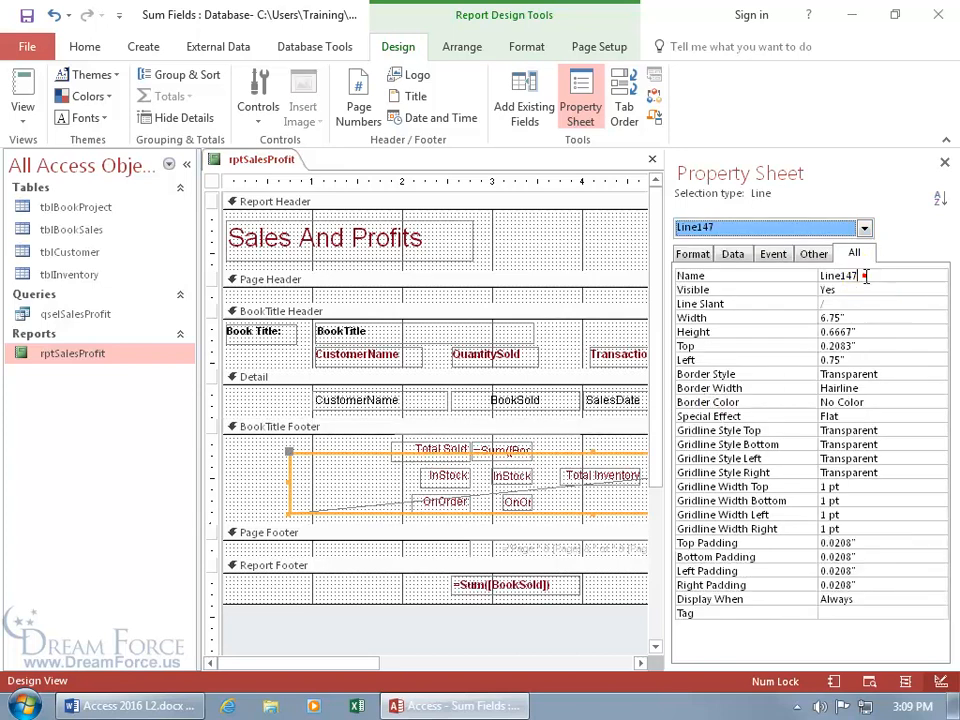
Step: Rename the line as Line1
left_click(864, 276)
key("BackSpace")
key("BackSpace")
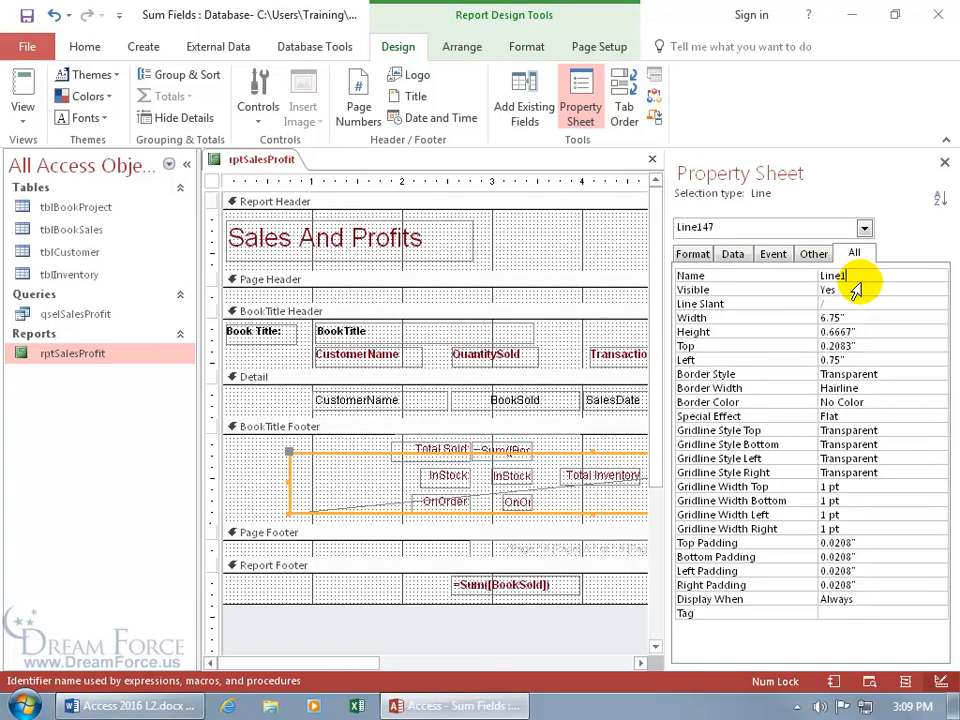
key("Tab")
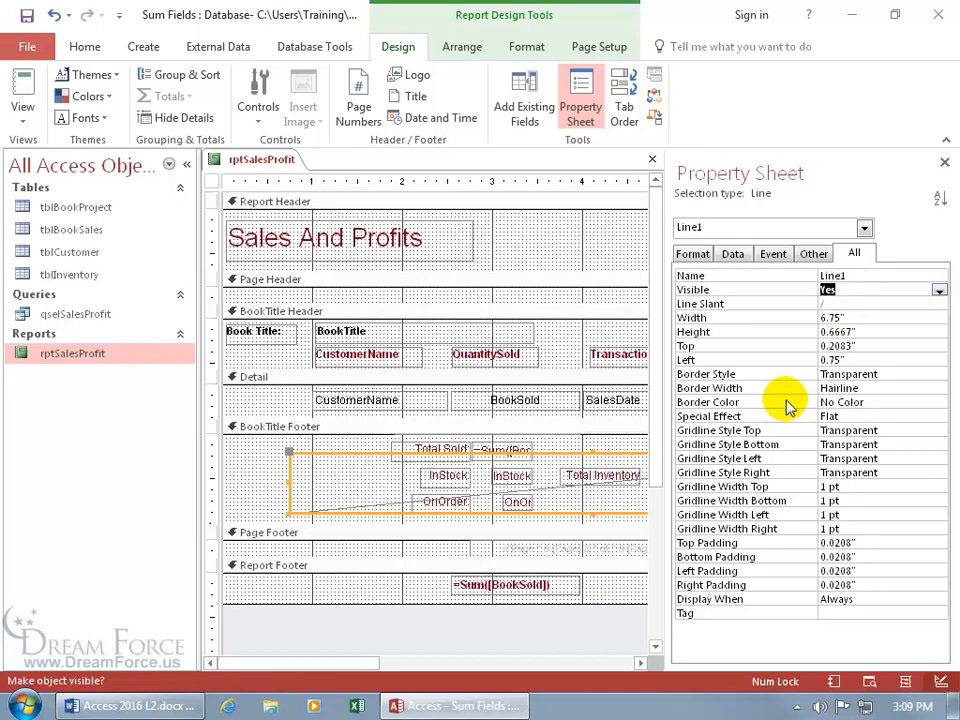
Step: Set the Border Color of Line1 to the standard red #ED1C24
left_click(855, 401)
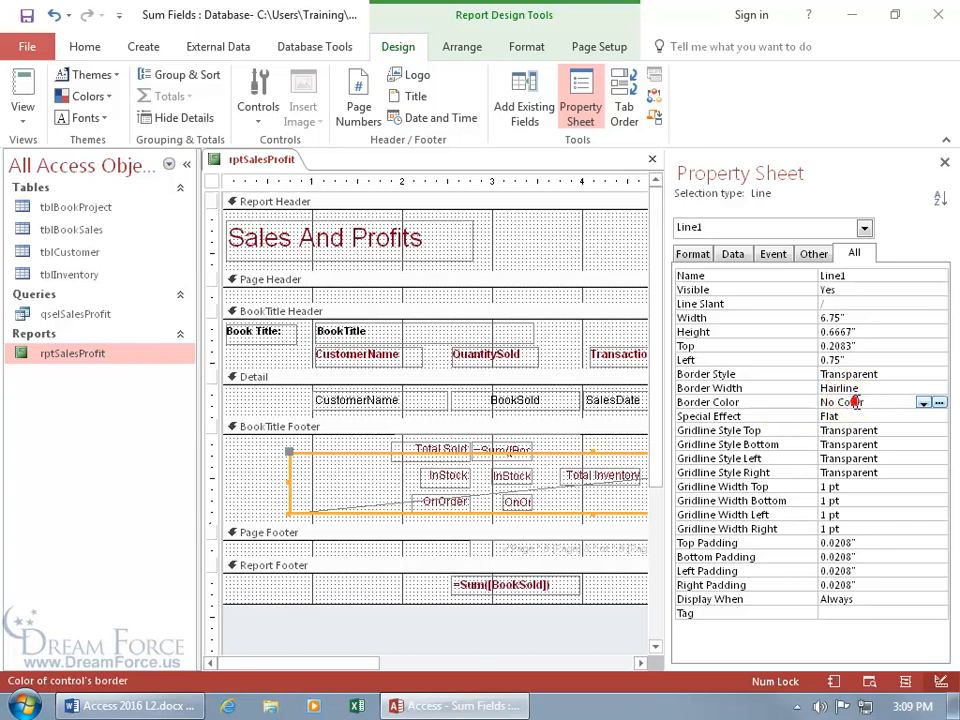
left_click(940, 404)
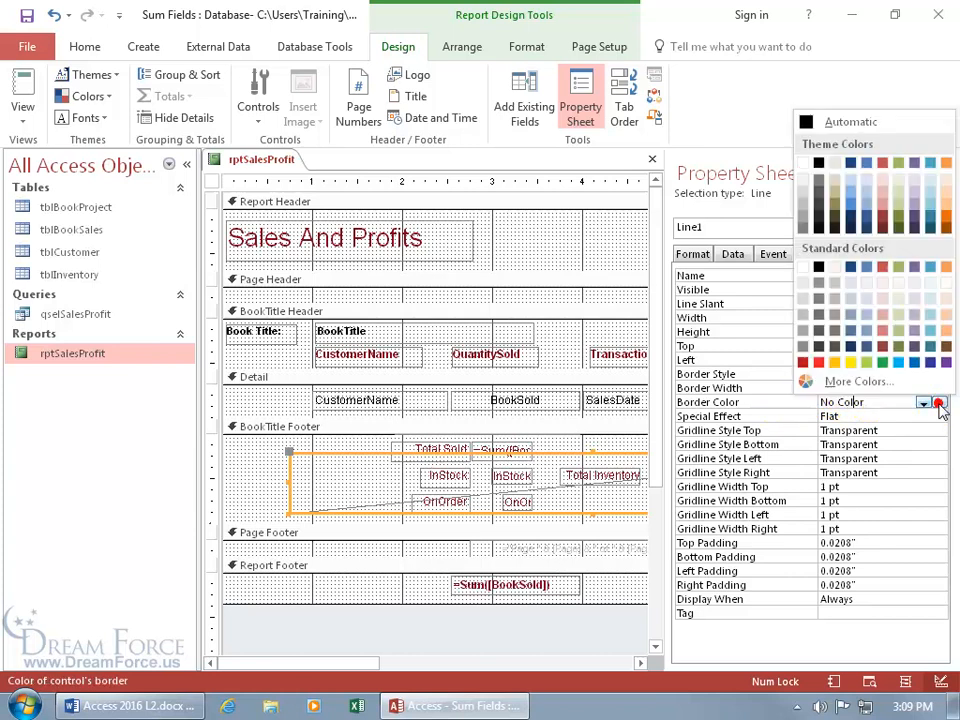
left_click(824, 362)
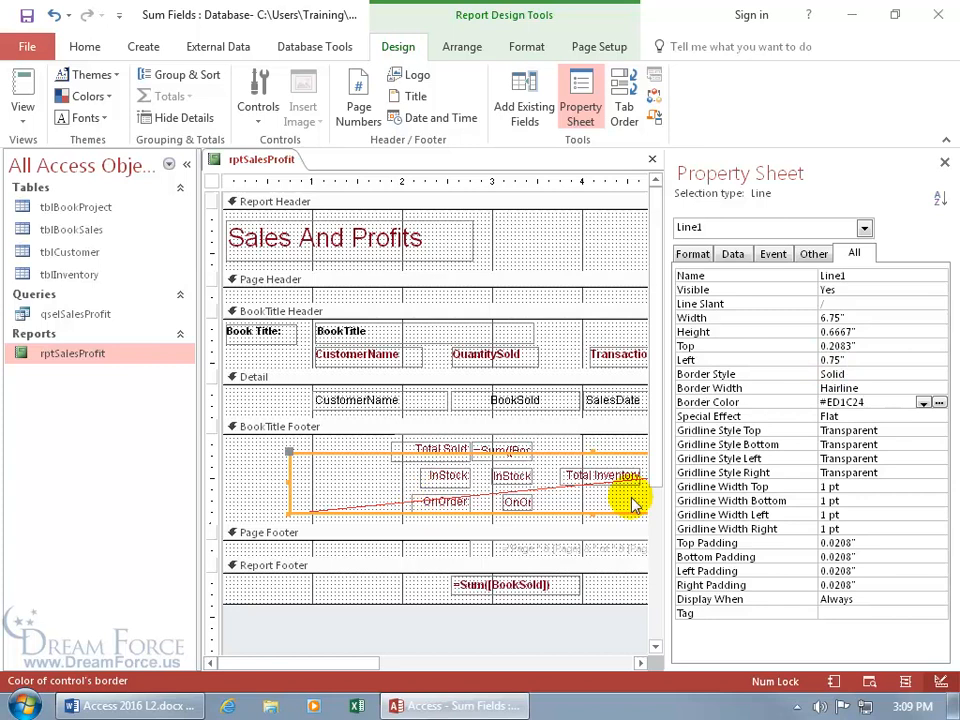
Step: Check the red line in Print Preview and return to Design View
right_click(260, 161)
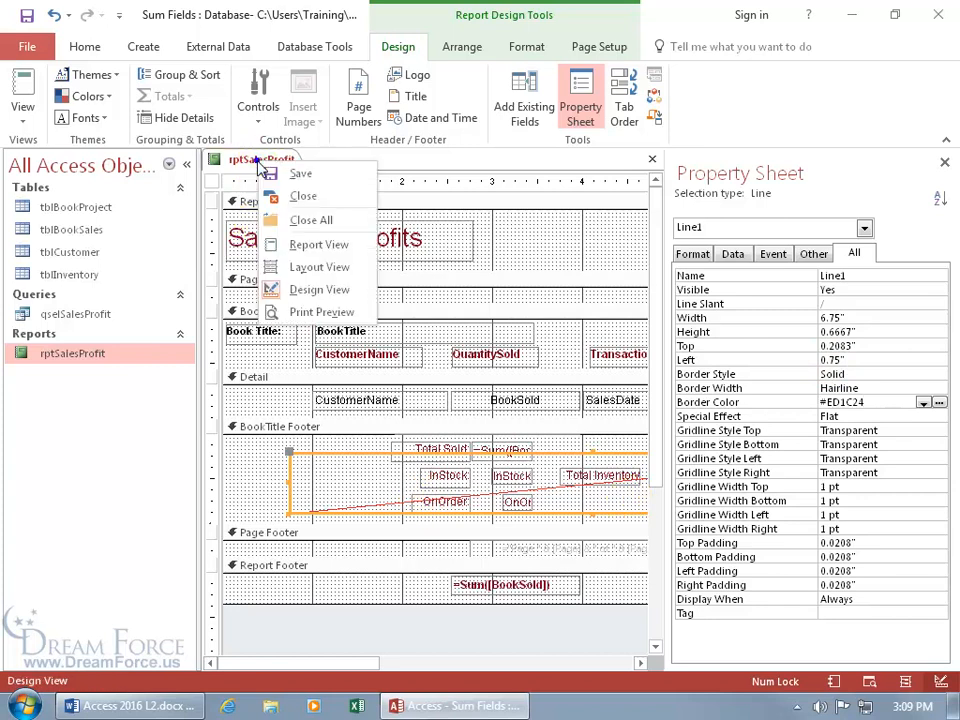
left_click(290, 310)
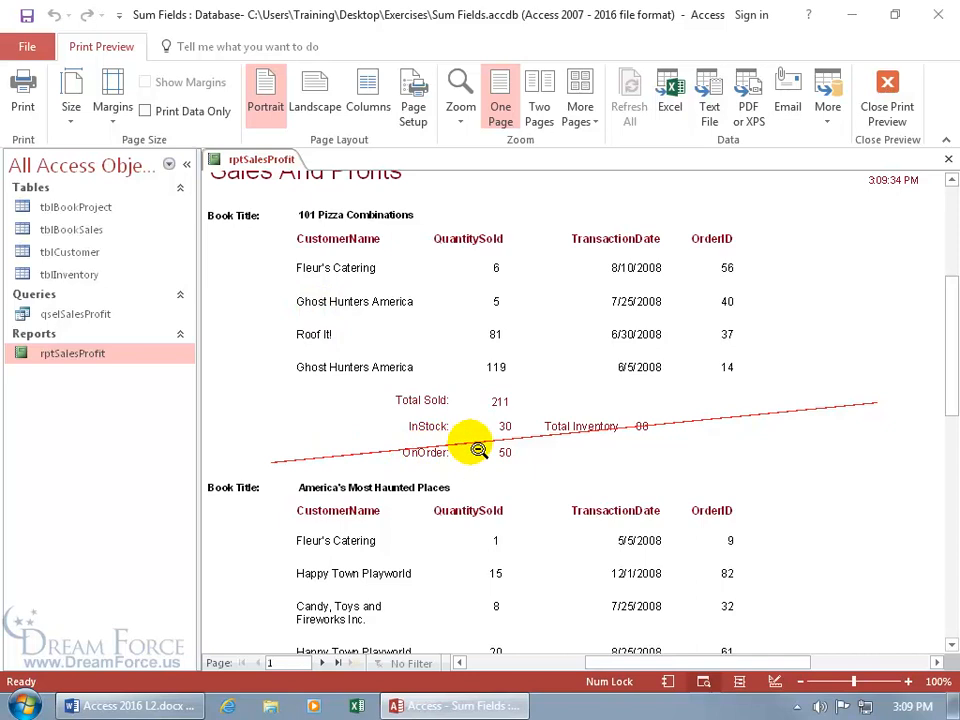
right_click(466, 369)
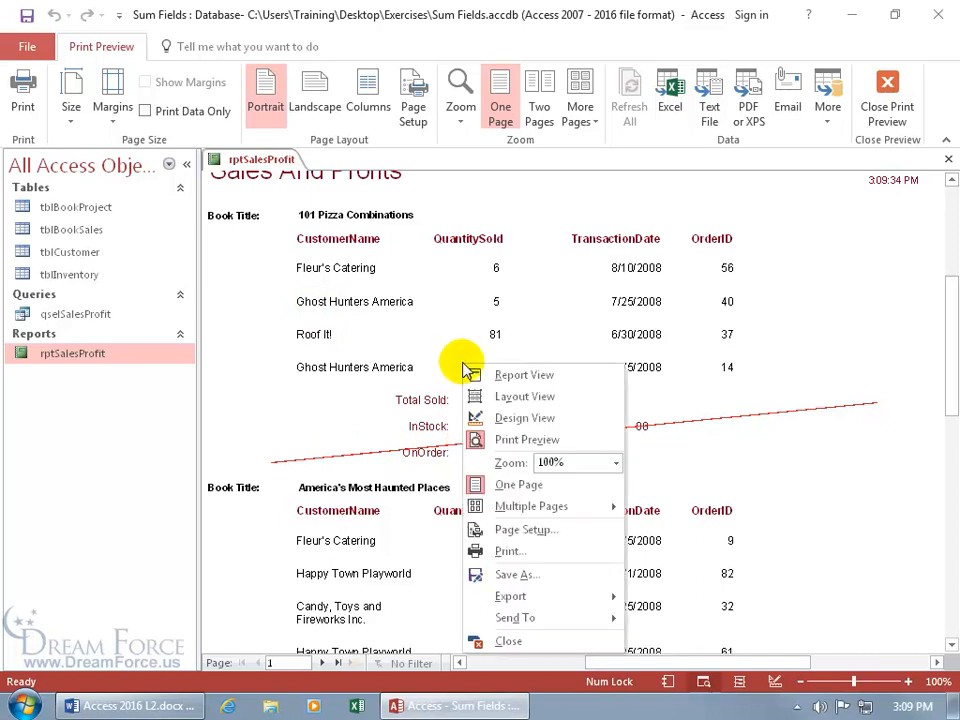
left_click(520, 418)
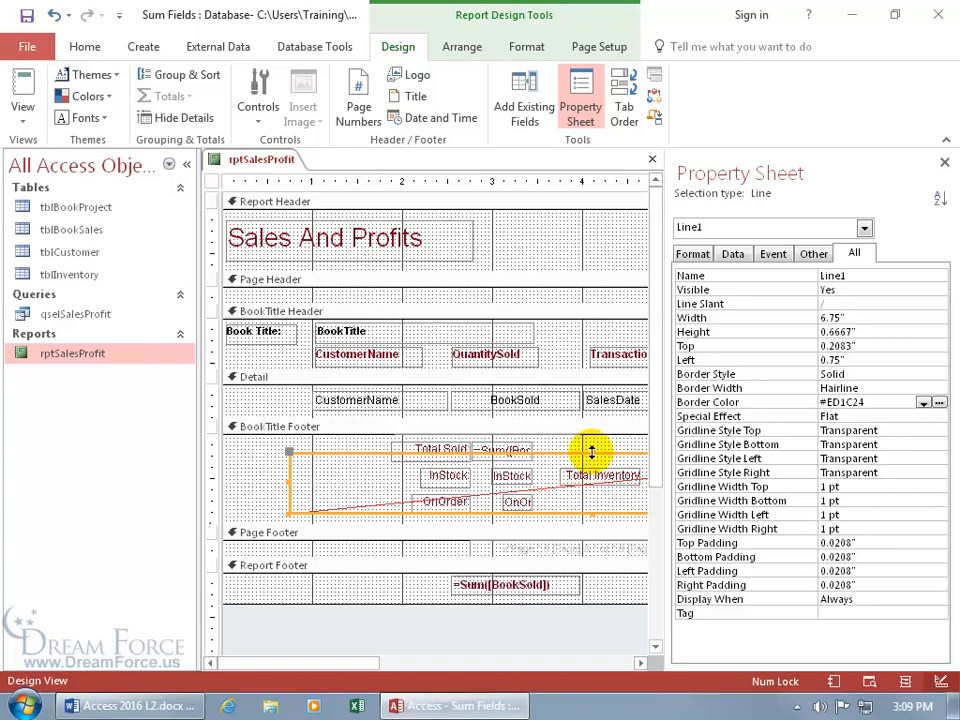
Step: Flatten Line1 to a height of 0" about 0.88" from the section's top, check it in Print Preview and return to Design View
left_click_drag(591, 452, 595, 497)
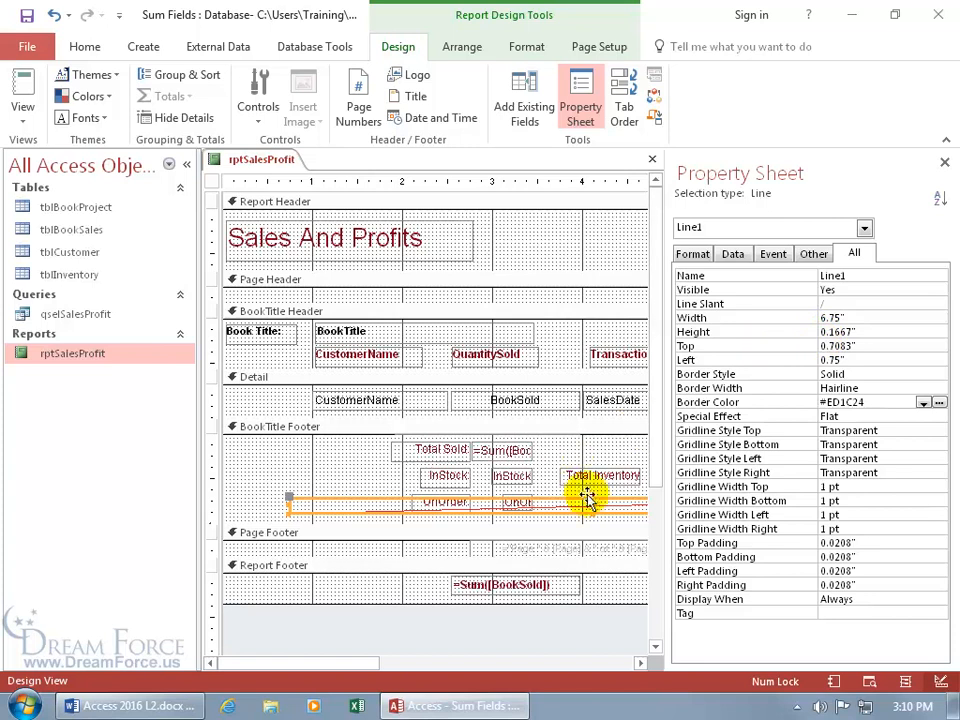
left_click_drag(591, 498, 591, 512)
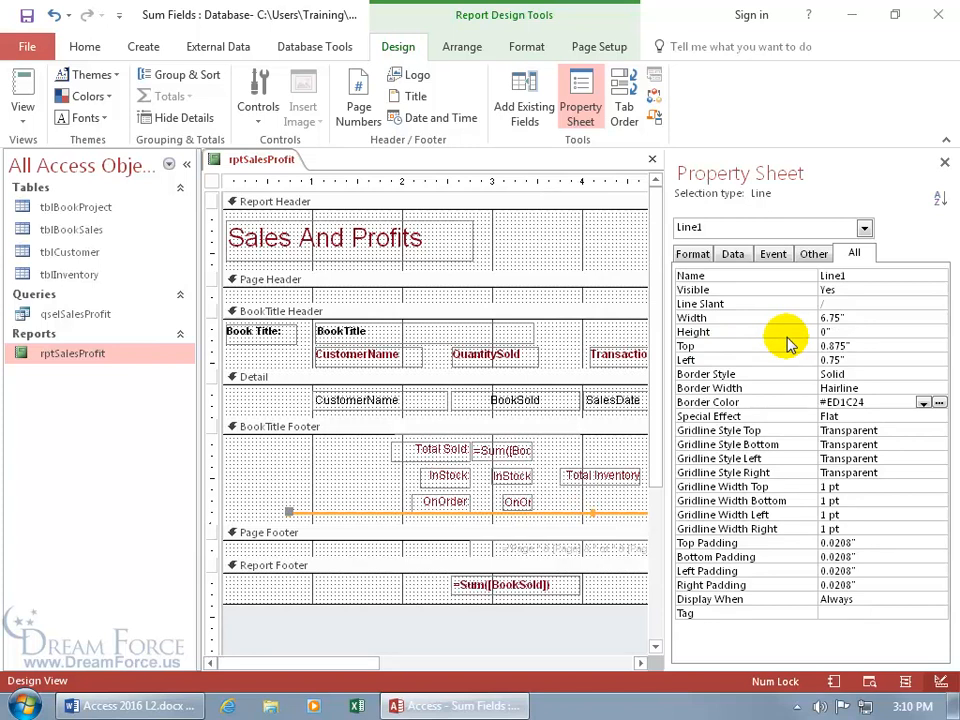
right_click(263, 160)
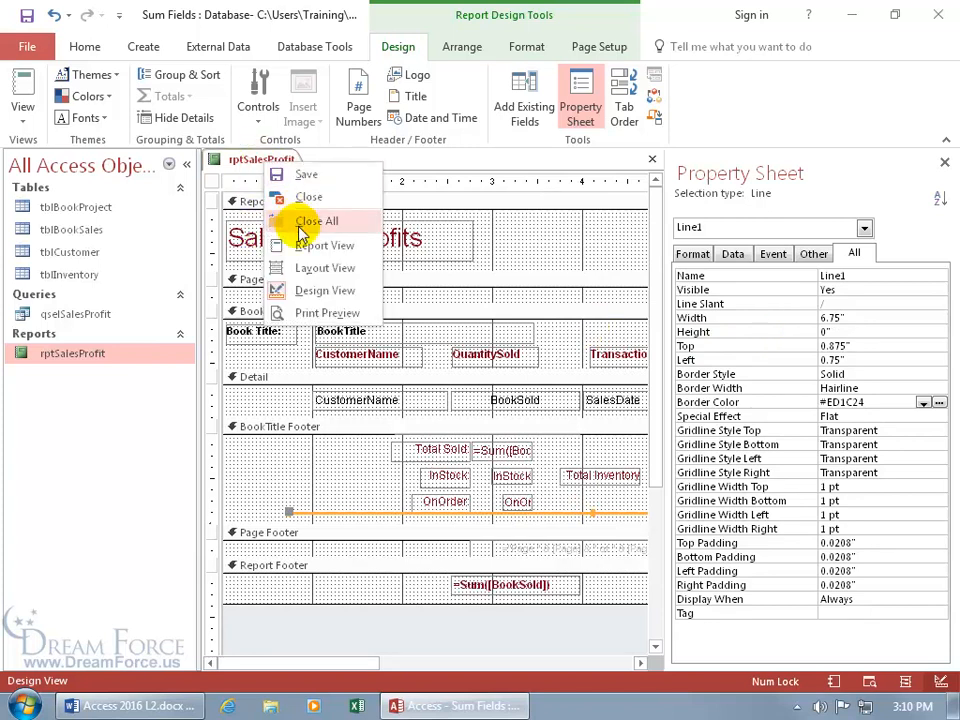
left_click(304, 310)
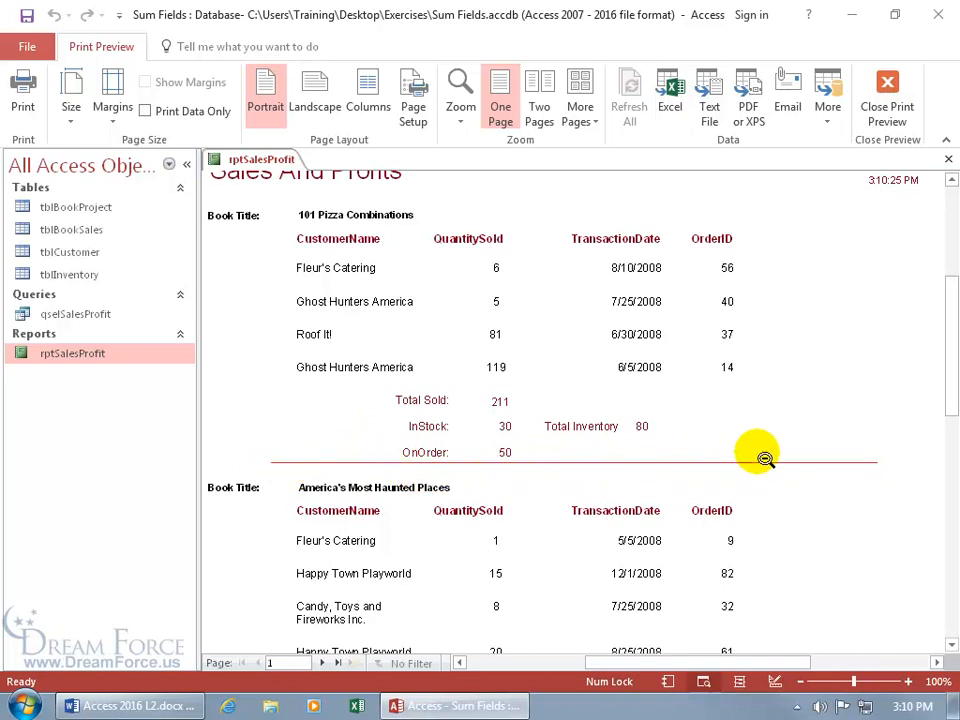
right_click(612, 324)
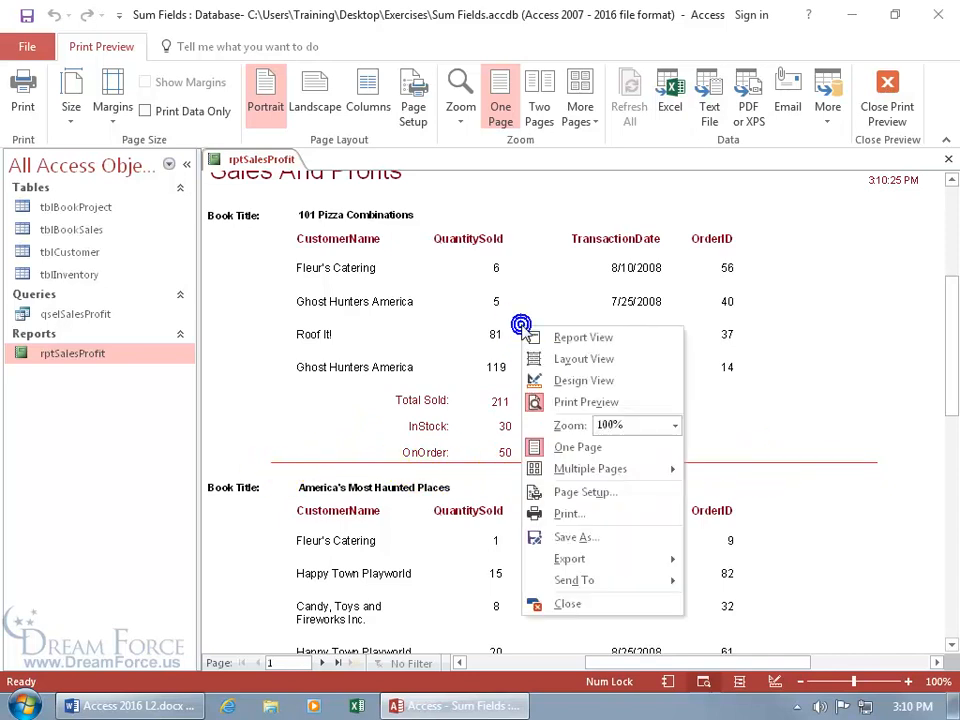
left_click(643, 358)
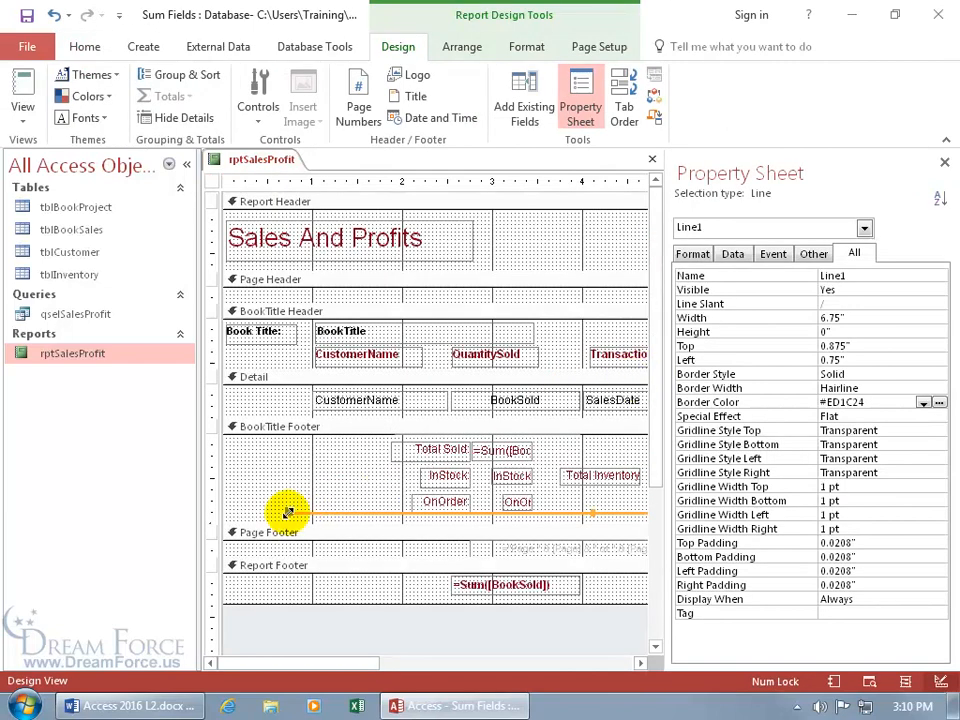
Step: Shorten Line1 at its left end to start about 1.17" from the left edge, and set its height to 0"
left_click_drag(289, 513, 328, 506)
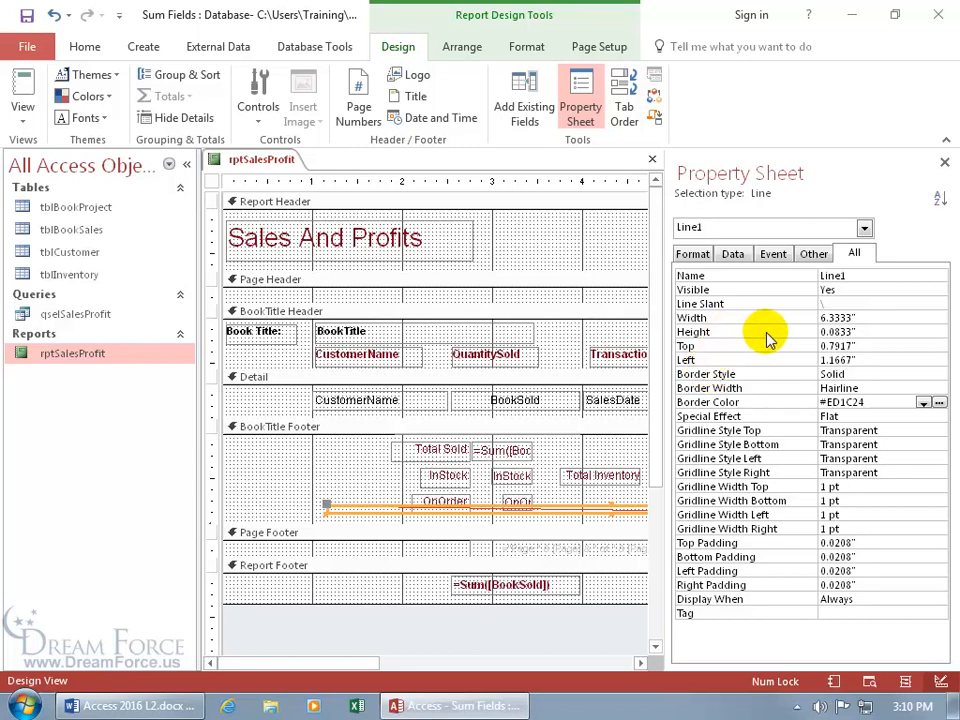
double_click(862, 330)
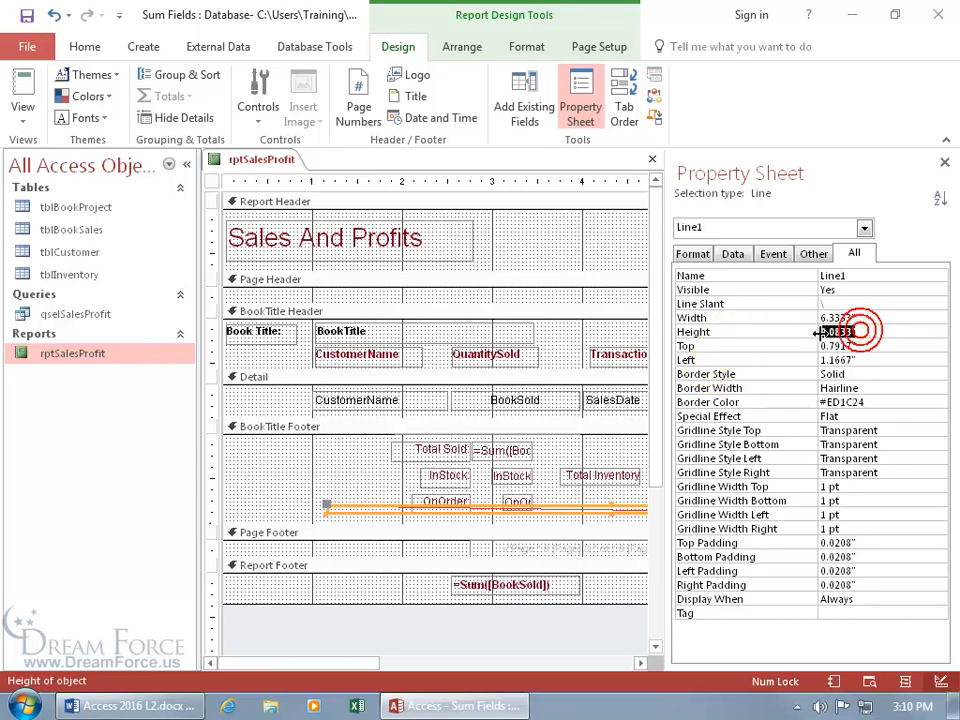
key("Return")
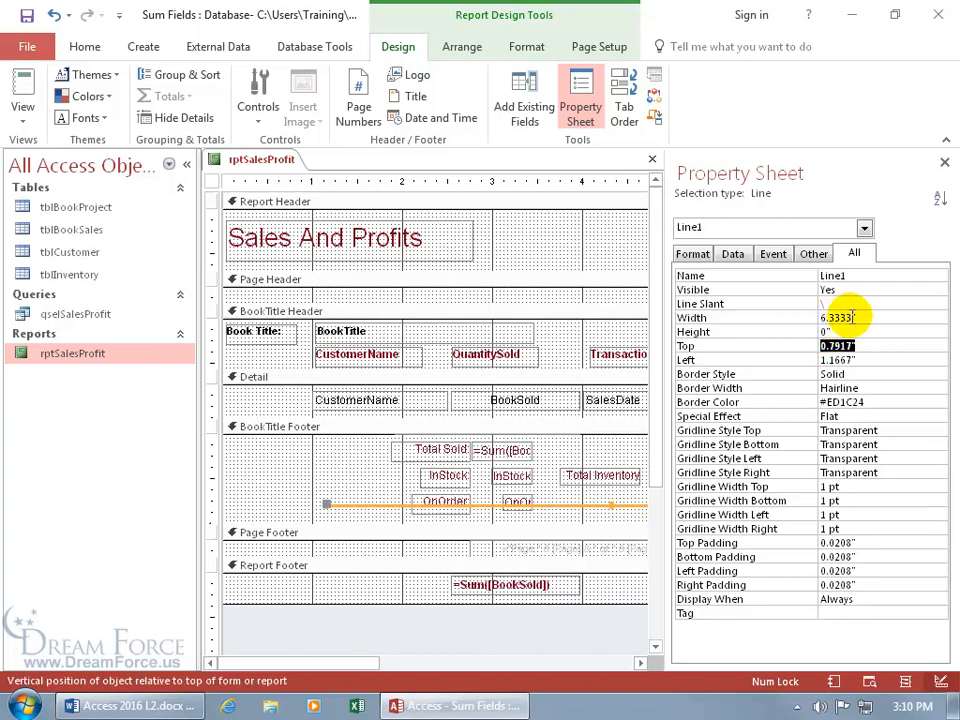
Step: Set the width of Line1 to 6" and close its properties
left_click(855, 317)
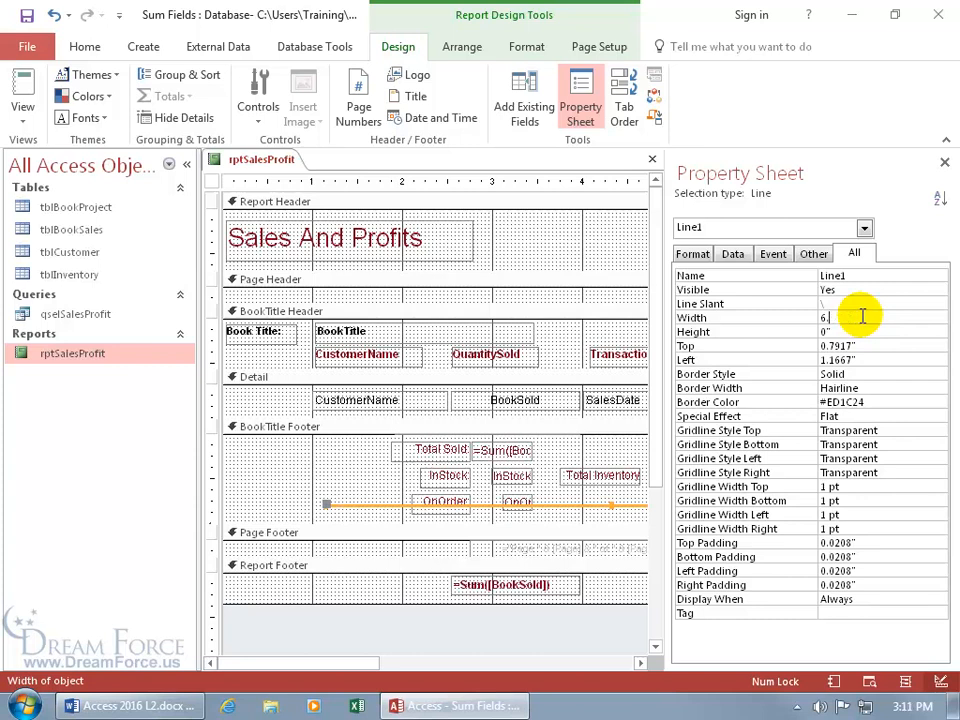
key("Return")
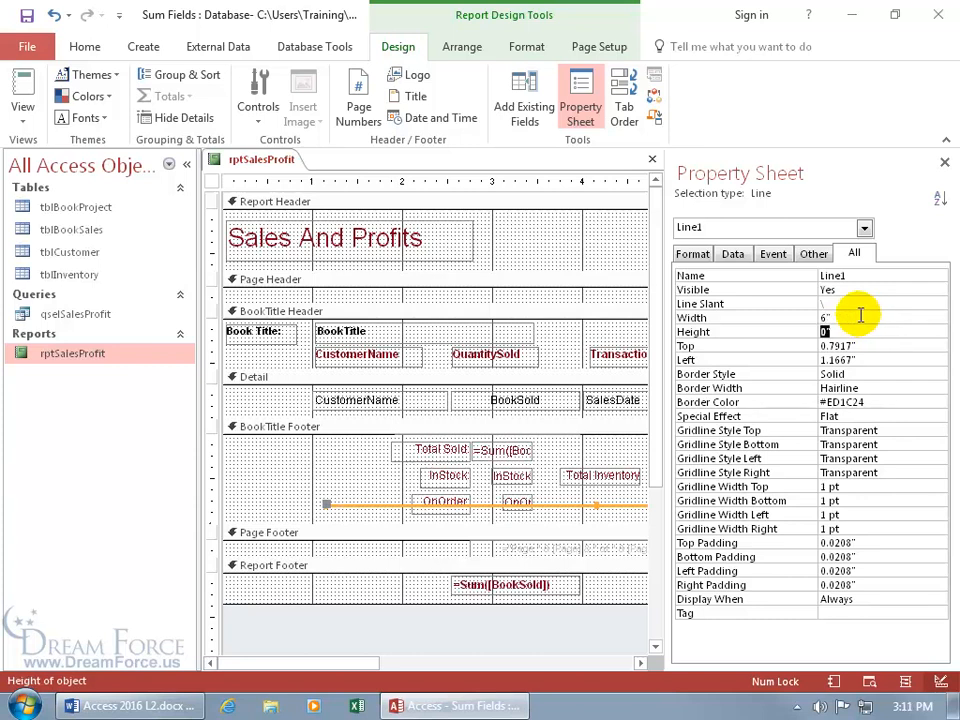
left_click(944, 161)
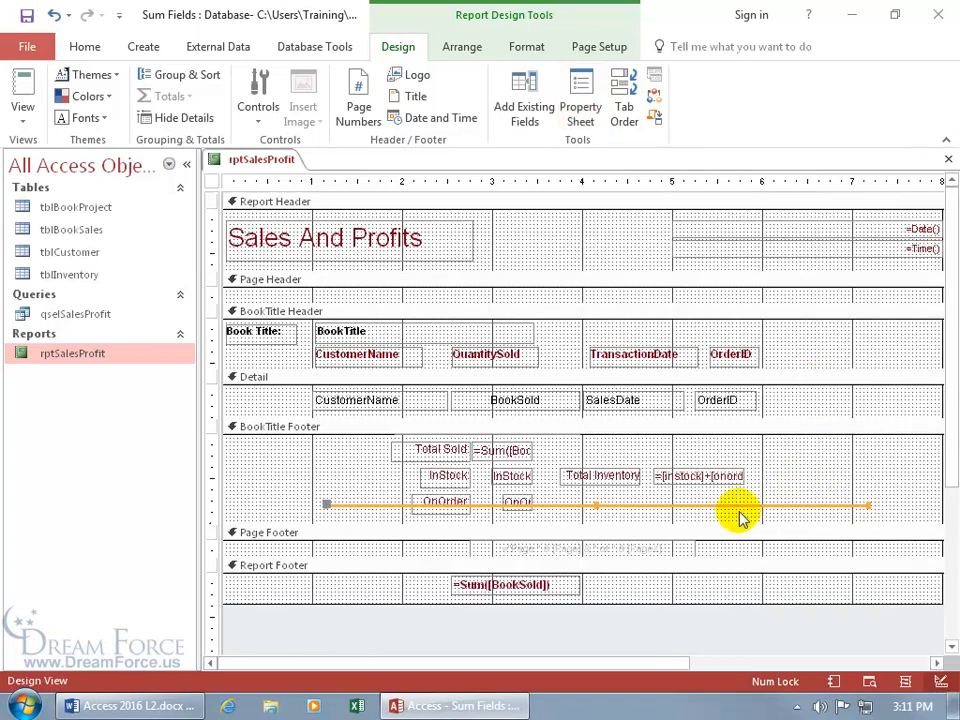
Step: Undo a freehand move of Line1 and nudge it down below the OnOrder row, near the lower edge of the BookTitle Footer
left_click_drag(546, 506, 511, 526)
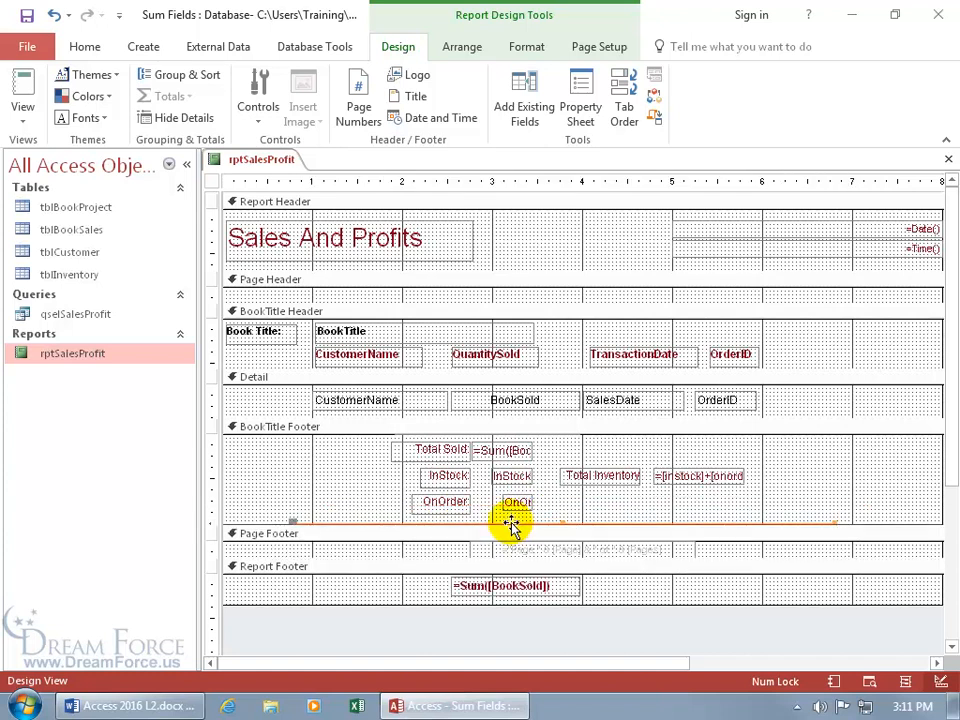
key("ctrl+z")
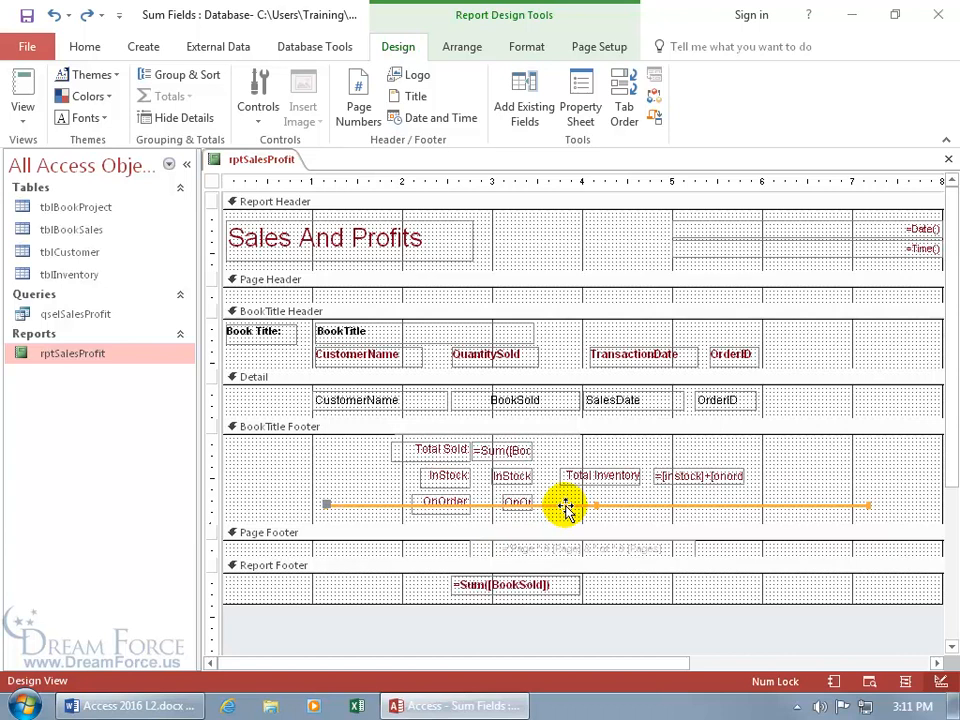
key("Down")
key("Down")
key("Down")
key("Down")
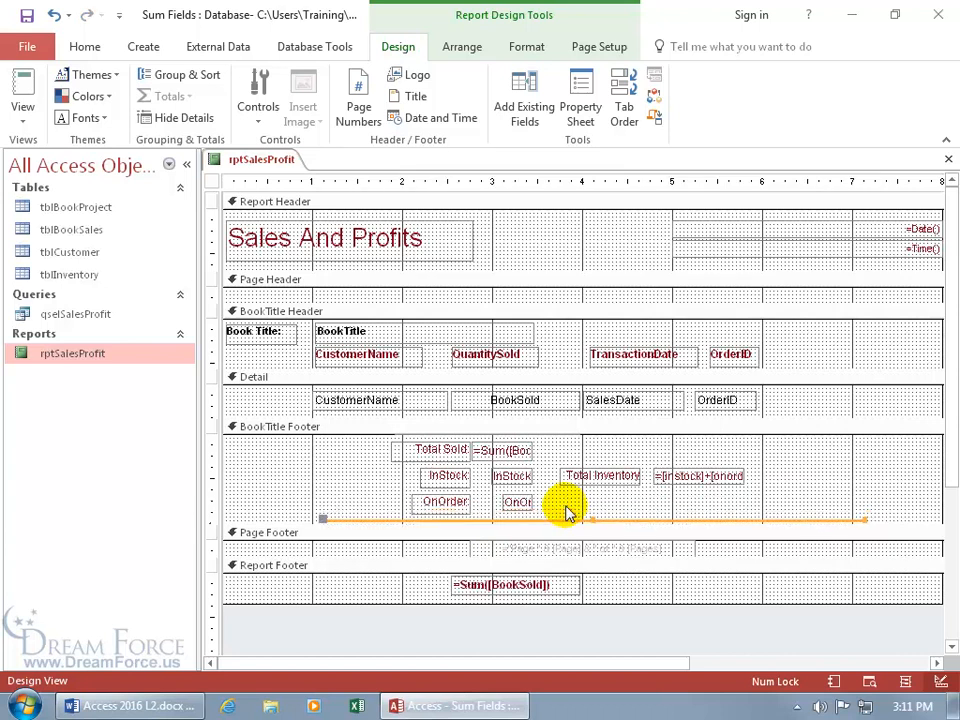
Step: Shift Line1 left to start about 1.04" from the edge, shorten its right end to about 4.92" wide, and set its height to 0"
key("Left")
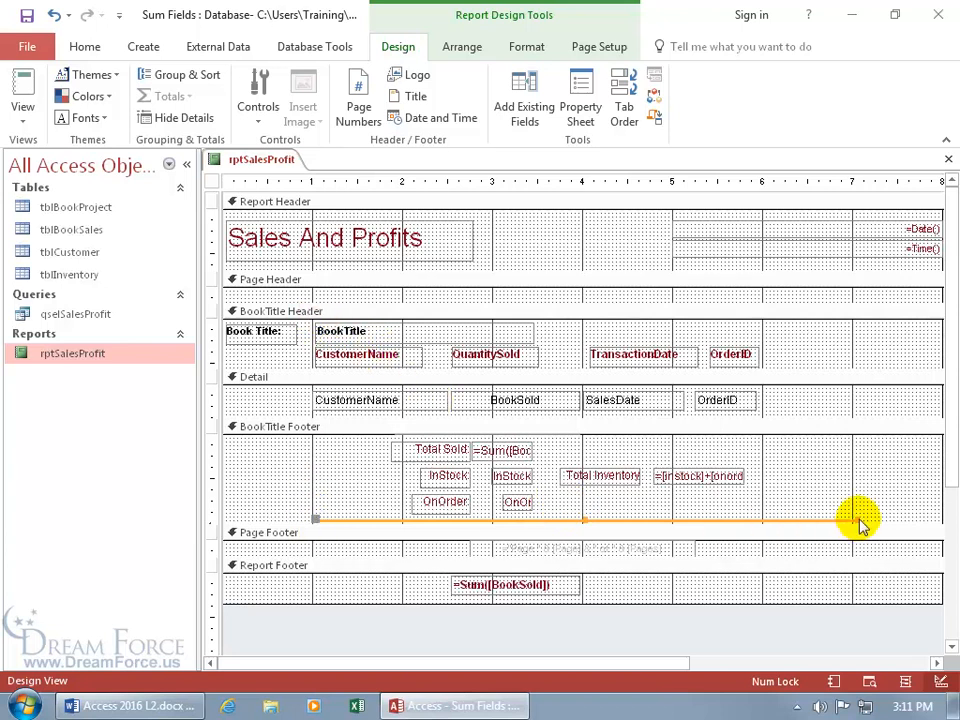
left_click_drag(855, 517, 757, 520)
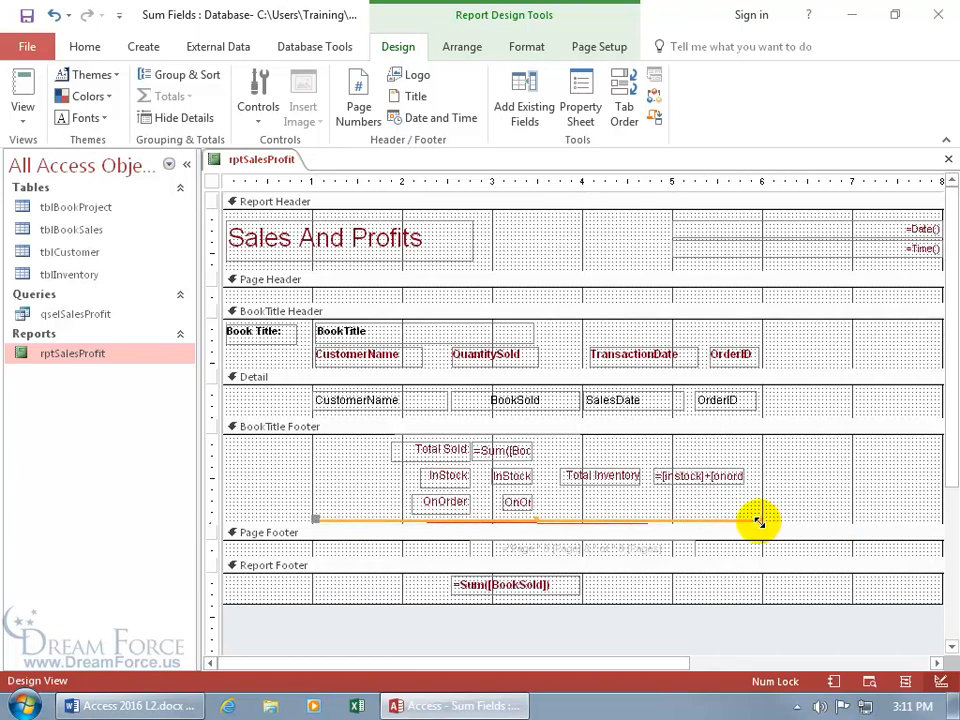
double_click(605, 521)
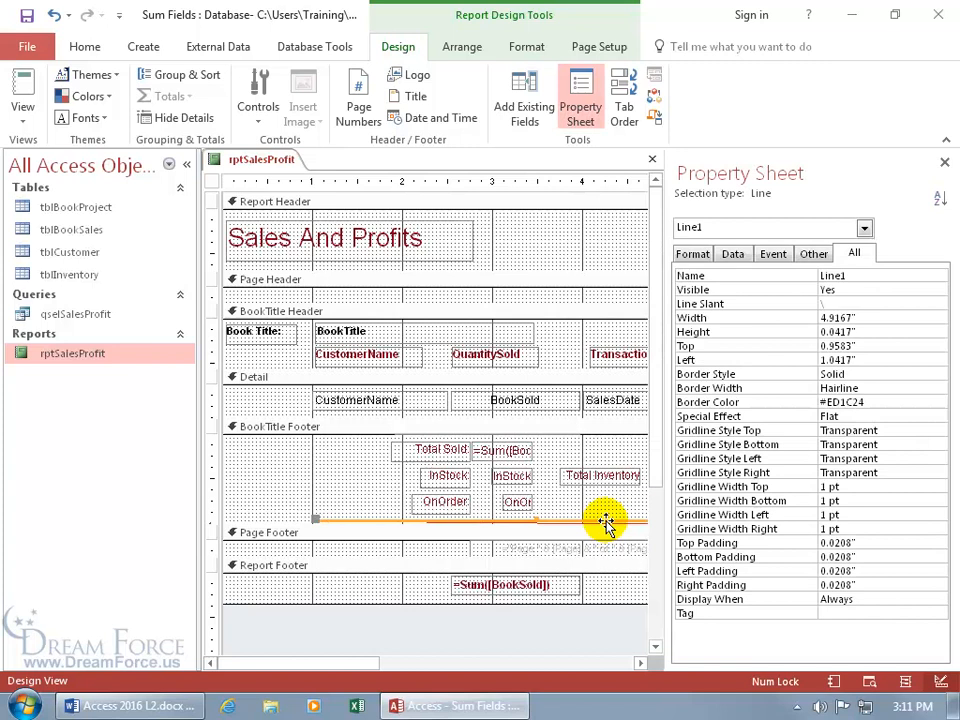
left_click(858, 332)
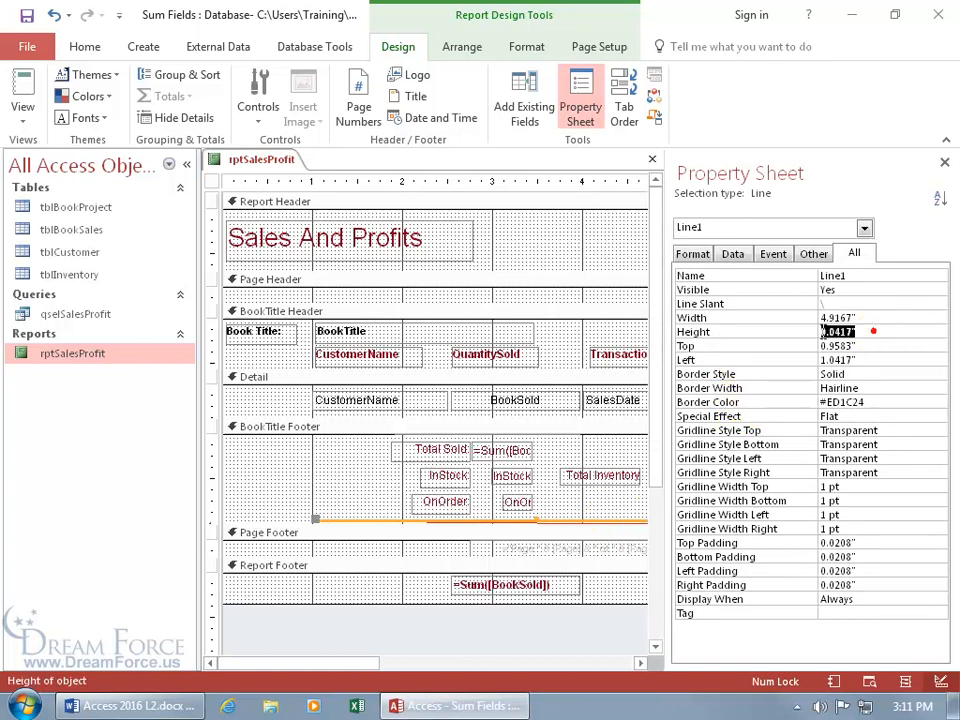
left_click(815, 331)
type("0")
key("Return")
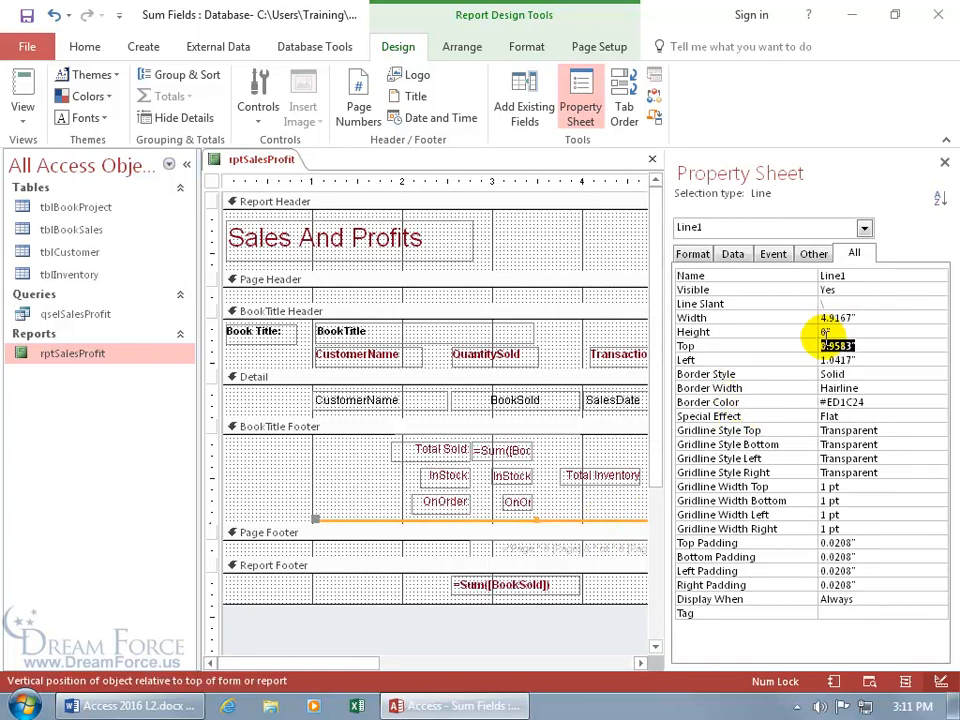
left_click(944, 161)
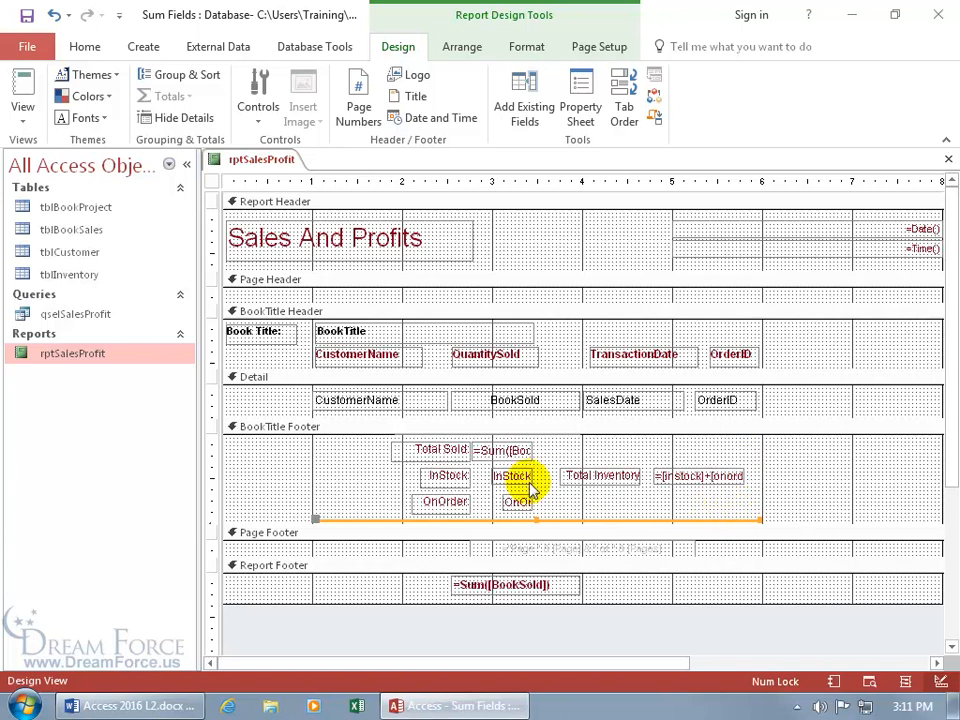
Step: Check the separator line beneath the totals in Print Preview and return to Design View
right_click(268, 161)
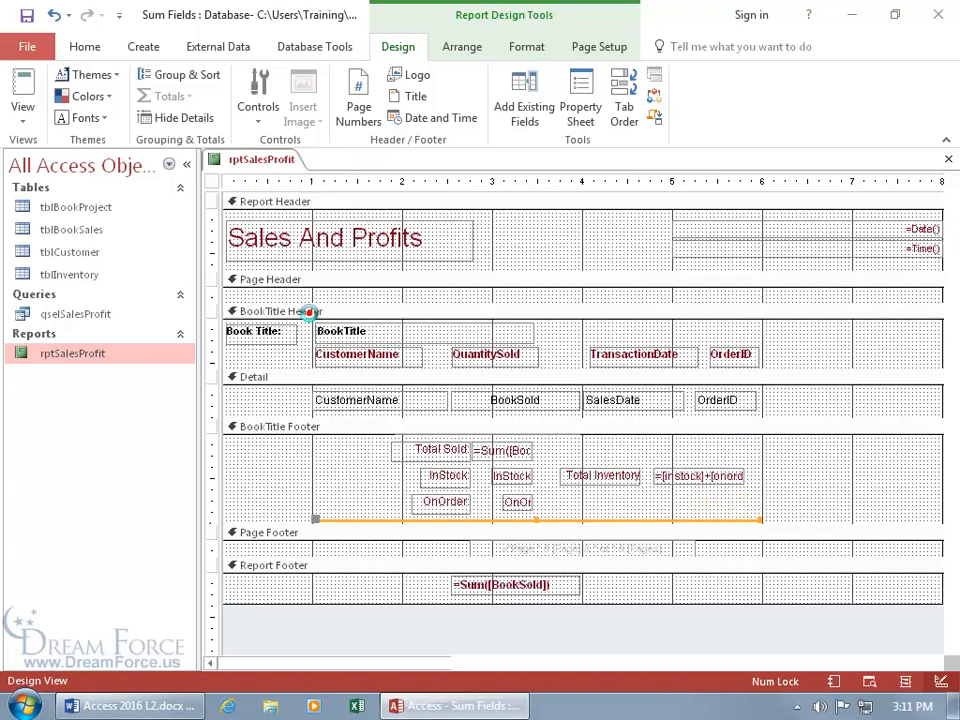
left_click(318, 314)
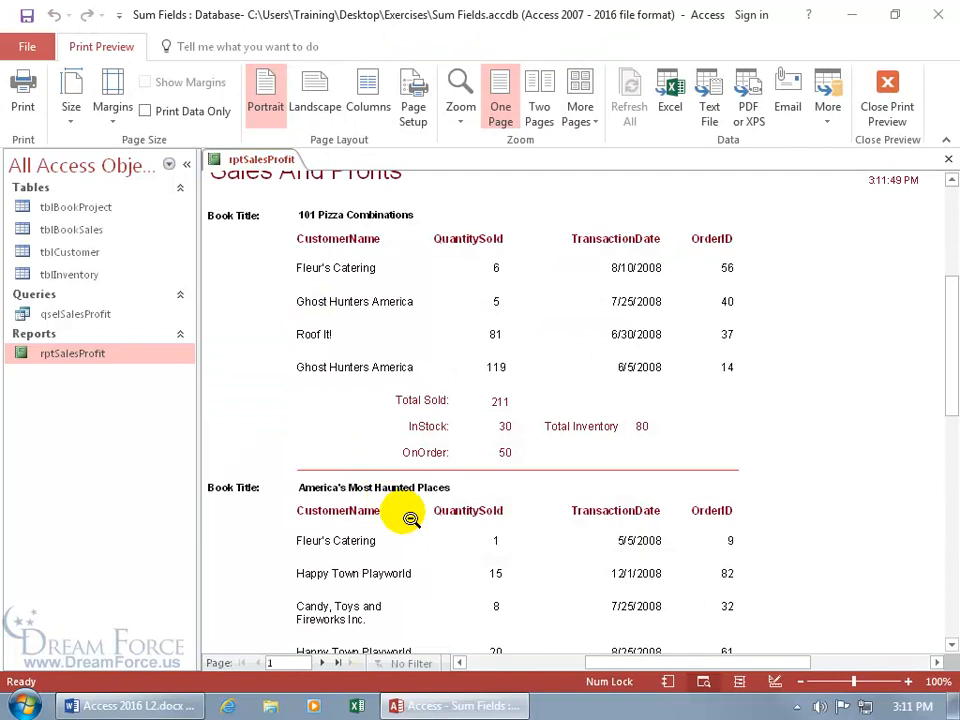
right_click(463, 418)
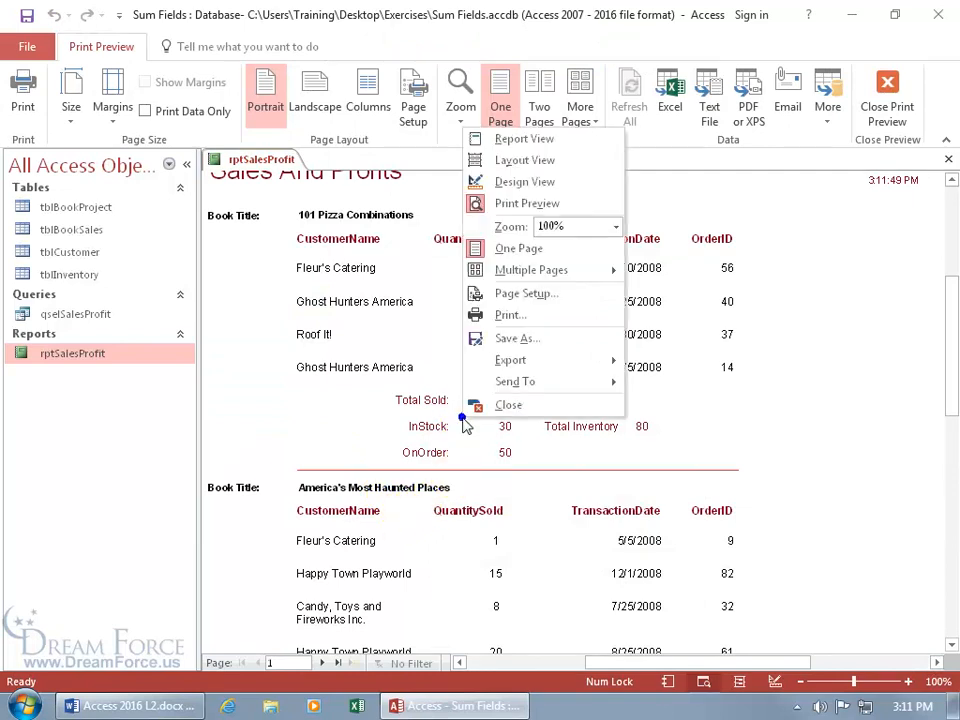
left_click(522, 182)
Step: Open the properties of the InStock label in the BookTitle Footer and copy its Fore Color value
left_click(457, 469)
key("F4")
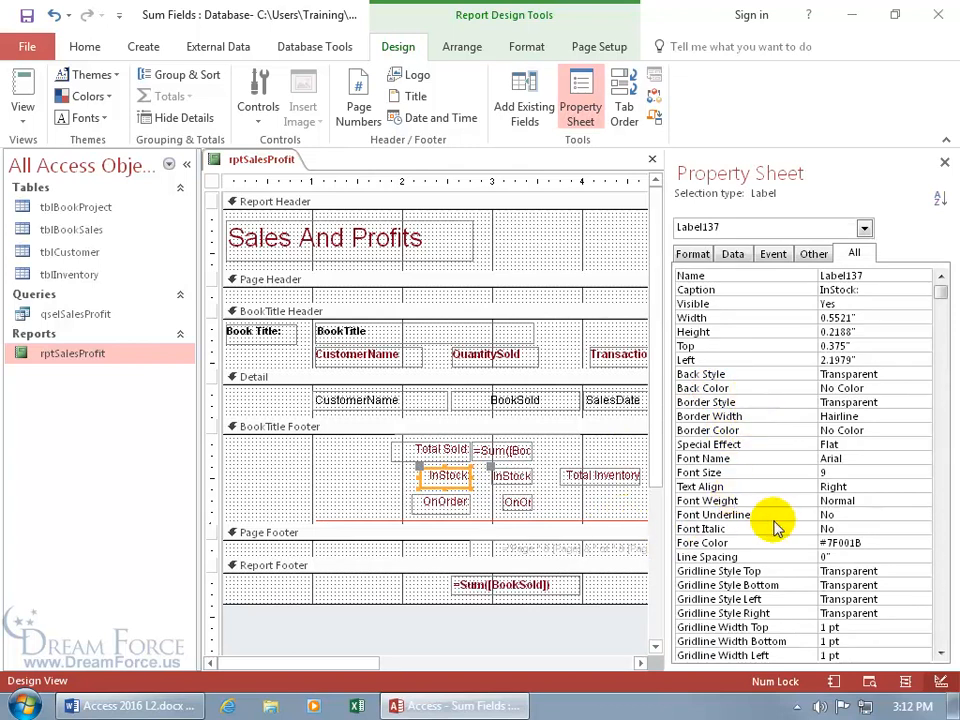
left_click(797, 544)
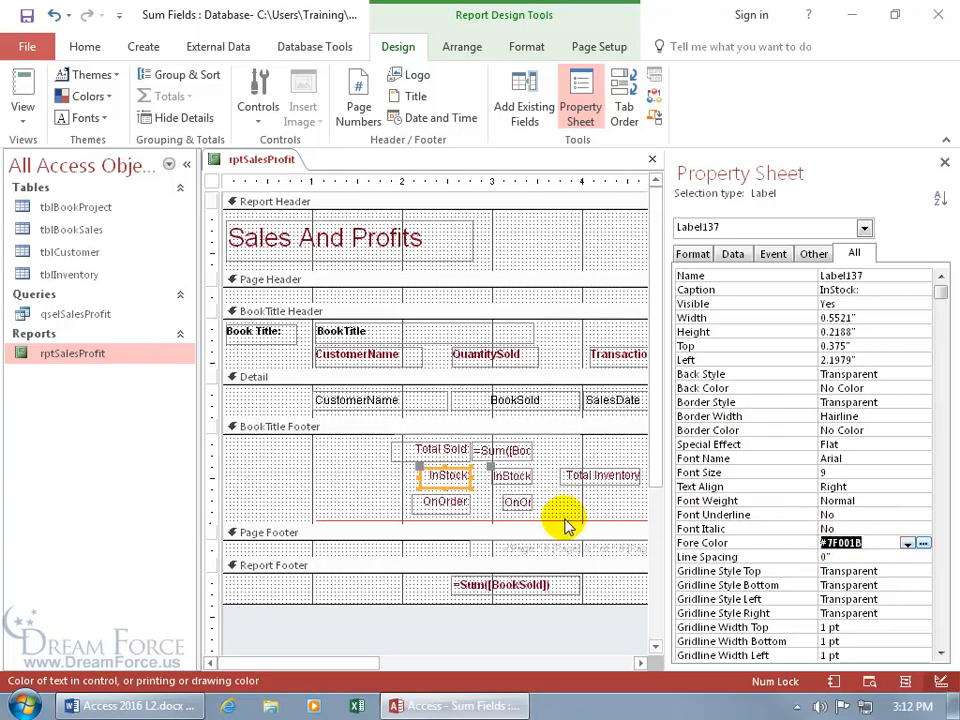
Step: Set the Border Color of Line1 to #7F001B to match the label text, and show the report in Print Preview
left_click(864, 229)
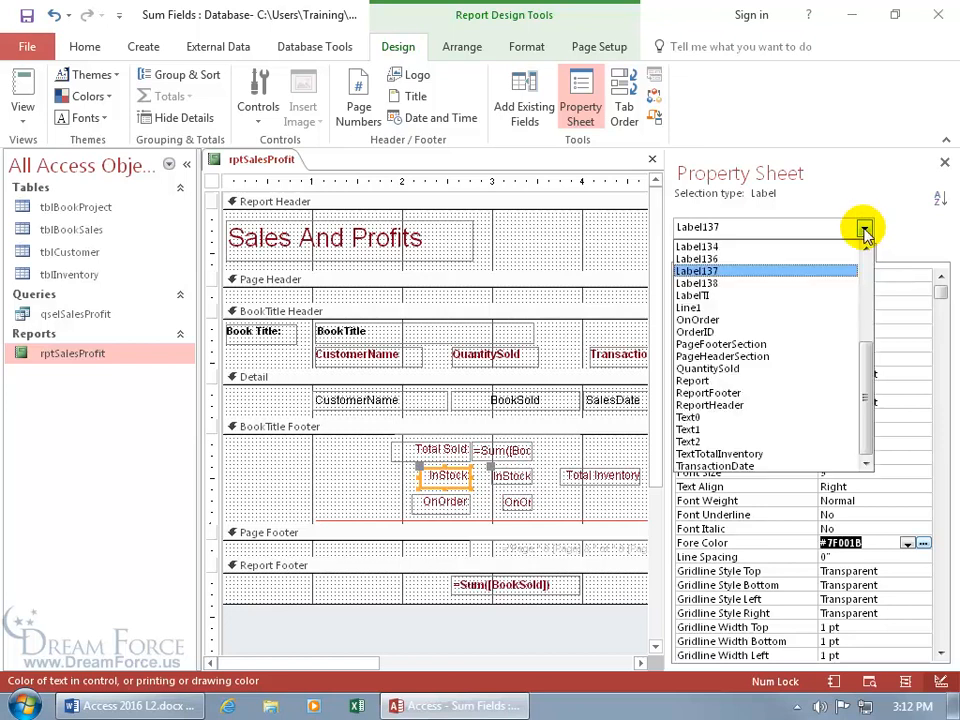
left_click(793, 307)
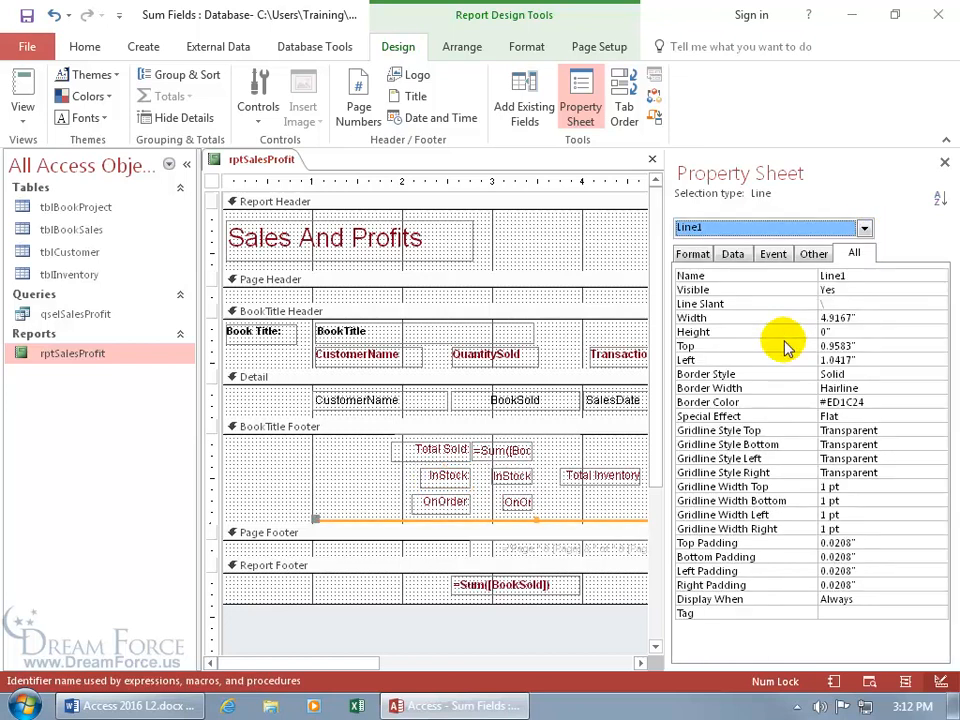
mouse_move(829, 402)
left_mouse_down()
mouse_move(872, 402)
mouse_move(815, 403)
left_mouse_up()
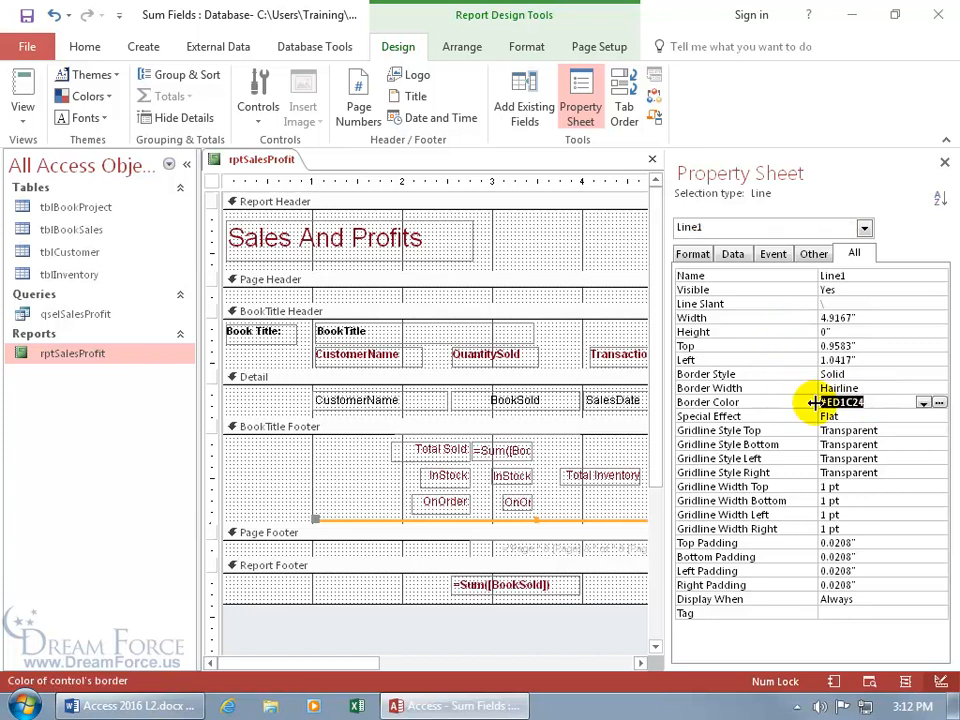
type("#7F001B")
key("Return")
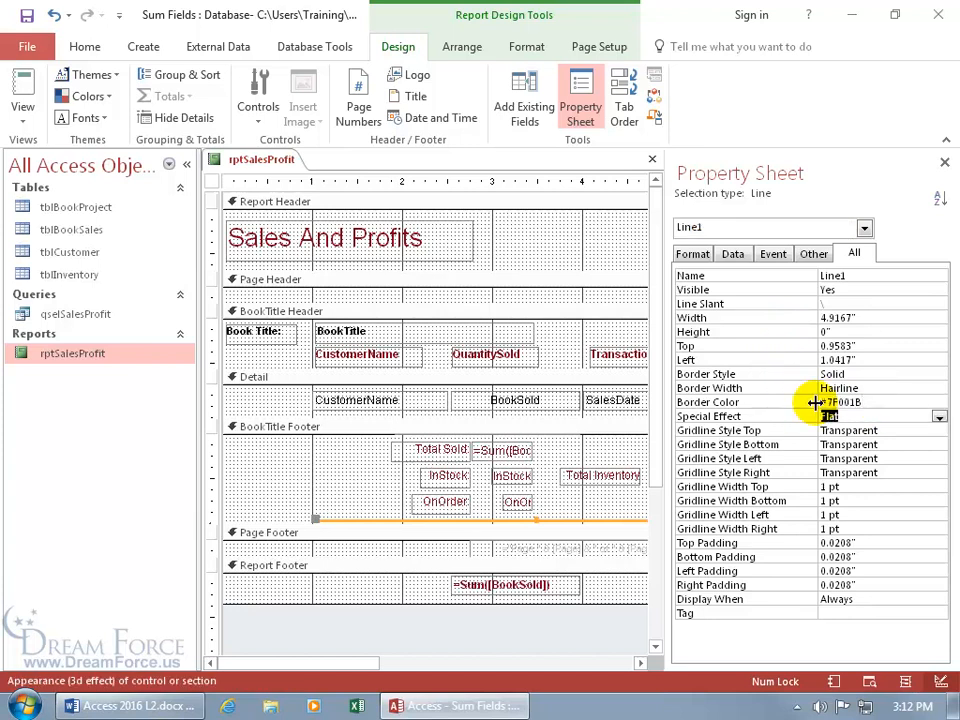
right_click(270, 158)
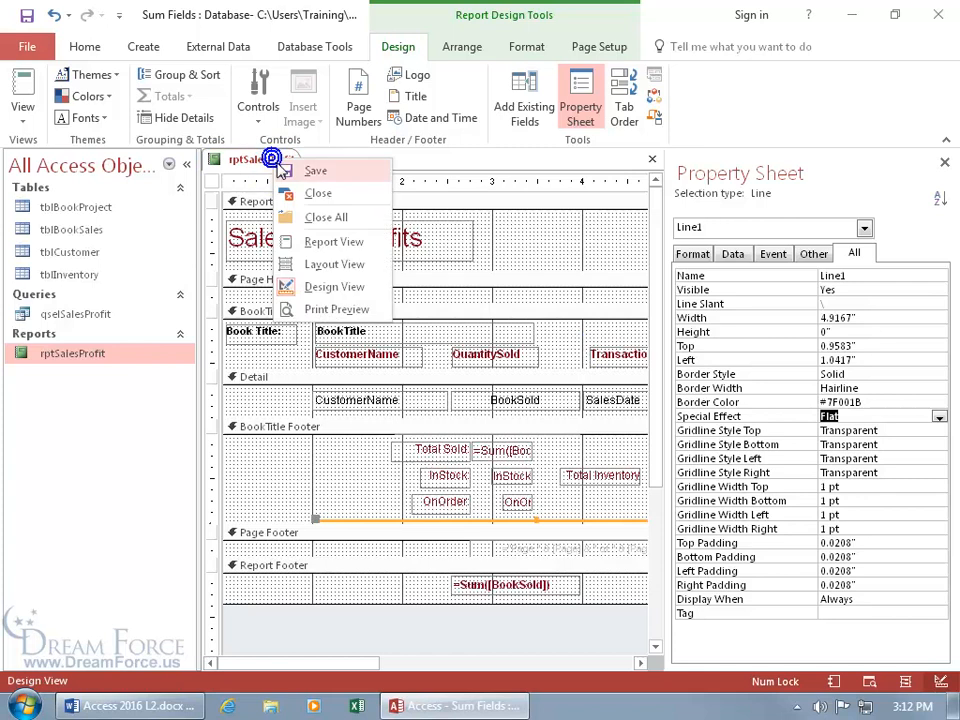
left_click(330, 309)
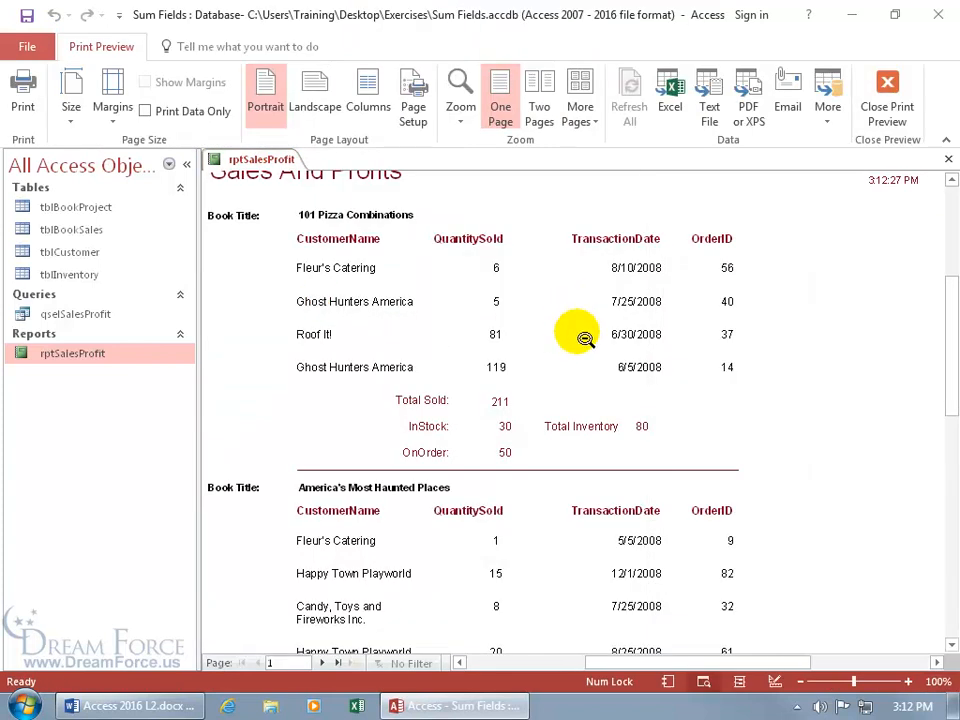